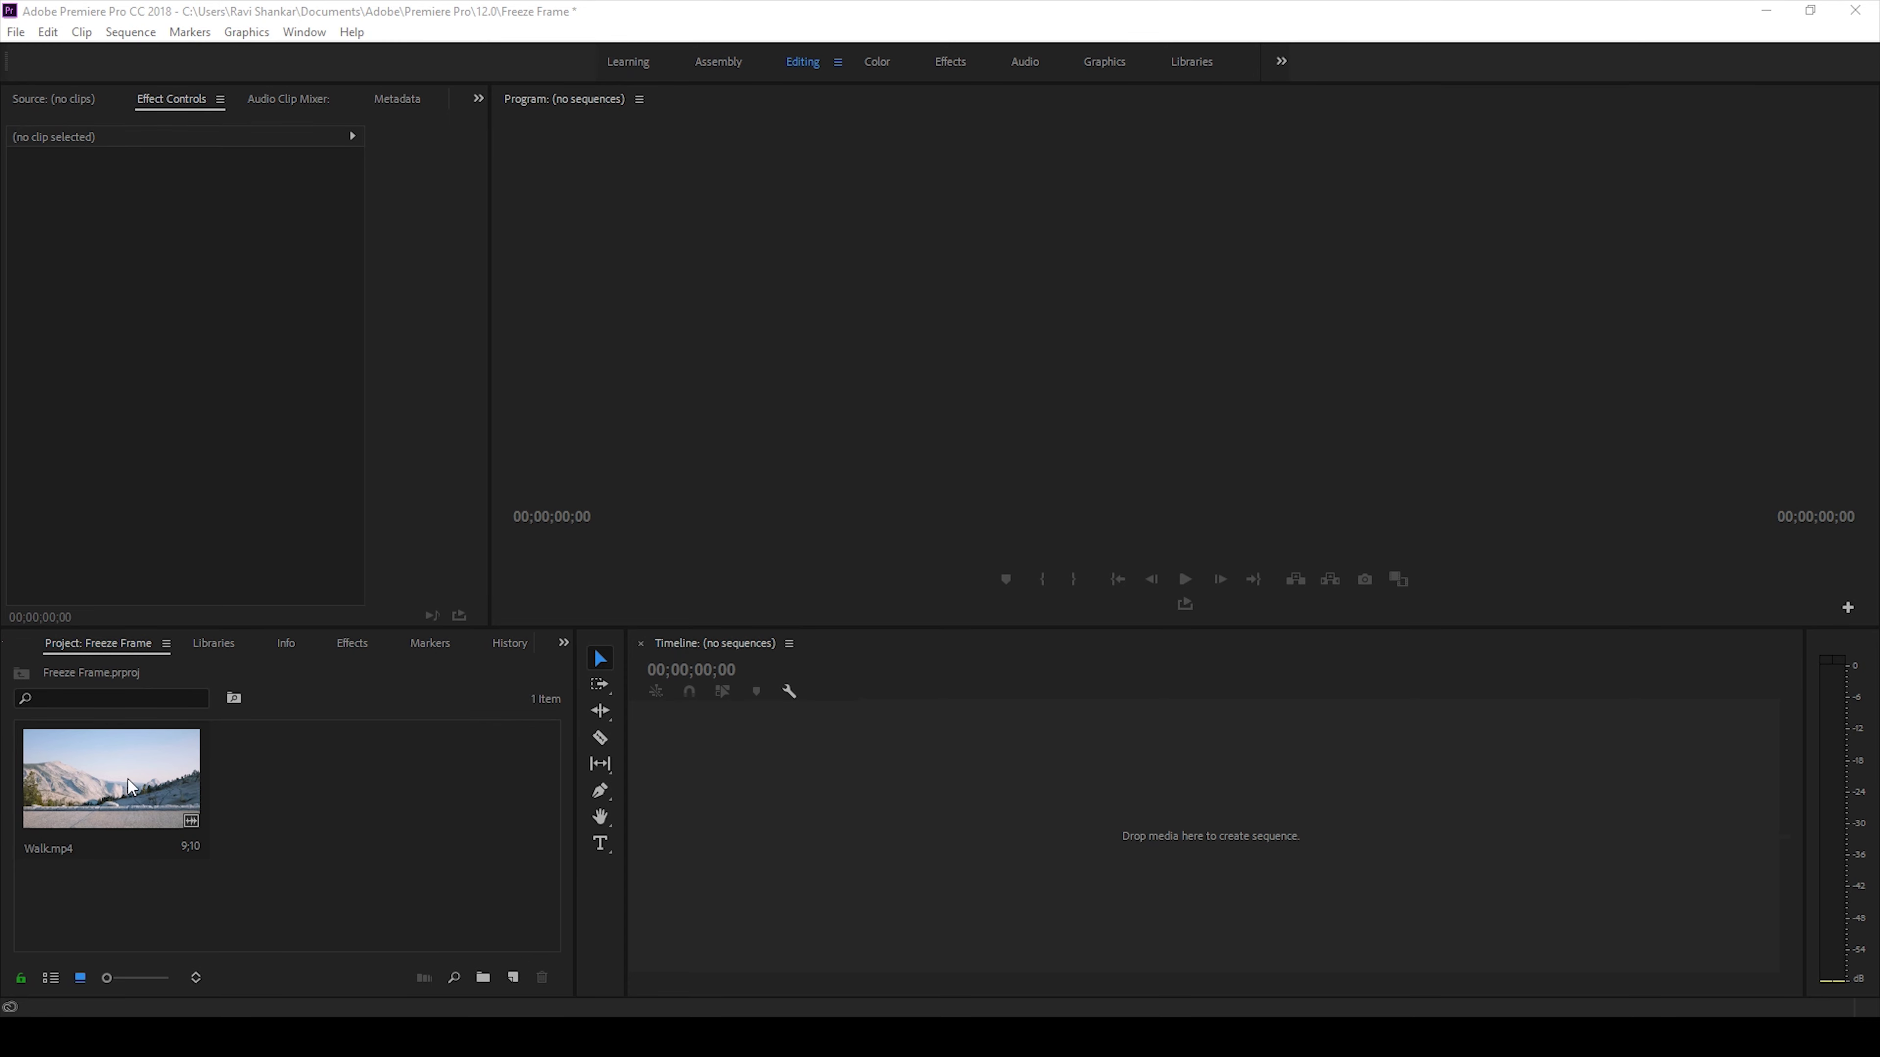
Create a Walk sequence from Walk.mp4, play it, and park the playhead at 6;11.
drag(101, 787, 722, 788)
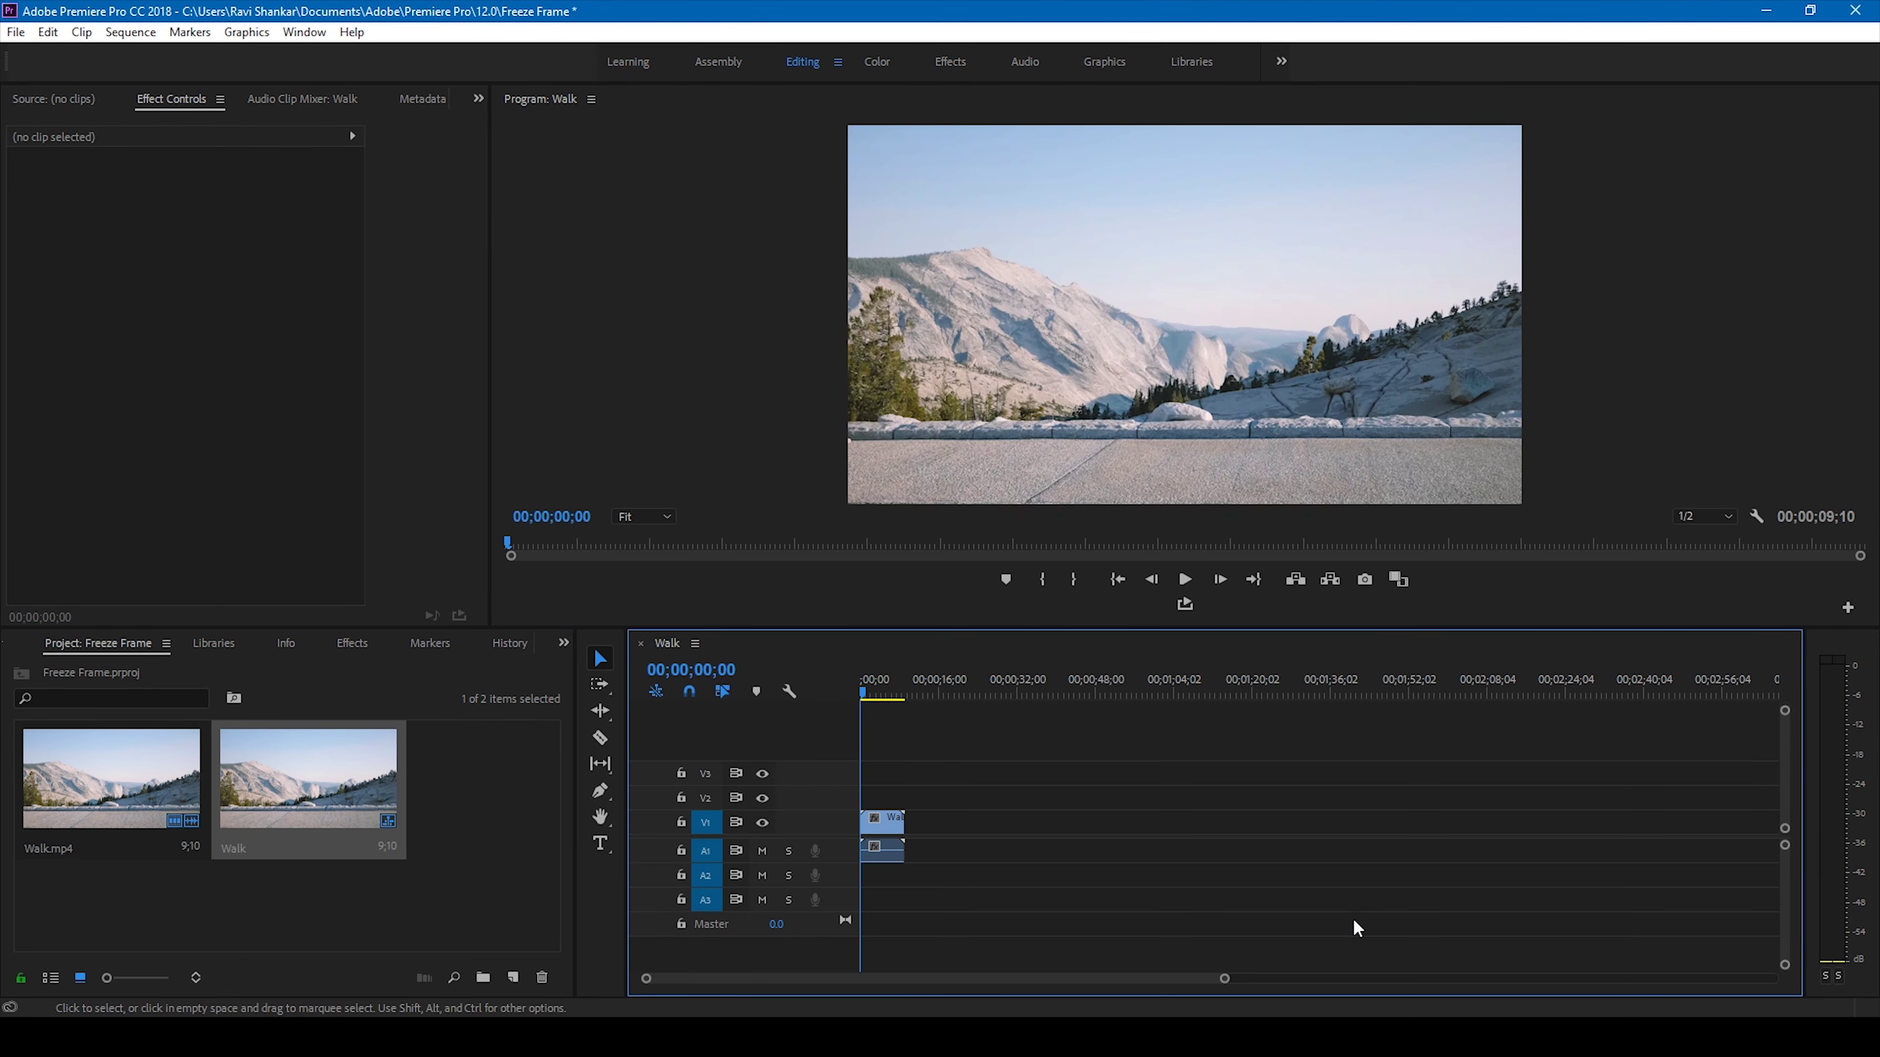
drag(1229, 978, 1070, 976)
key(space)
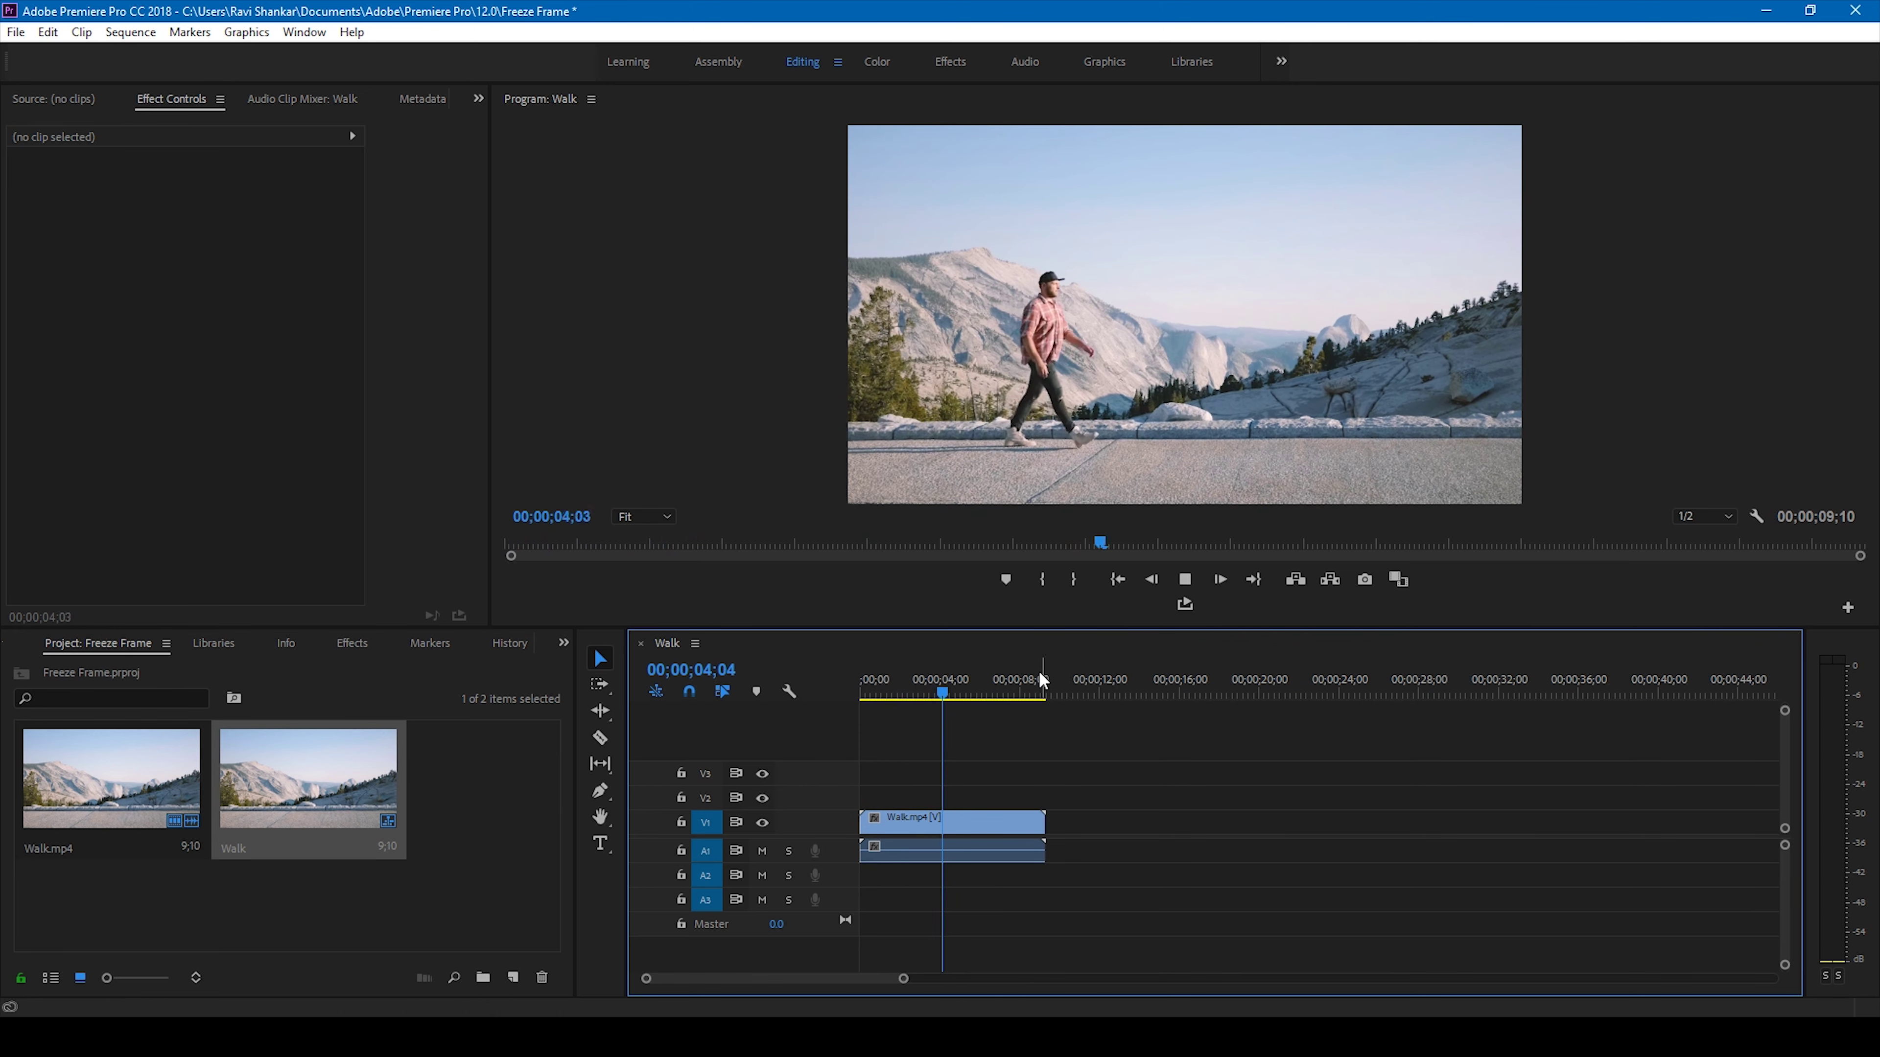
click(983, 686)
drag(983, 690, 991, 697)
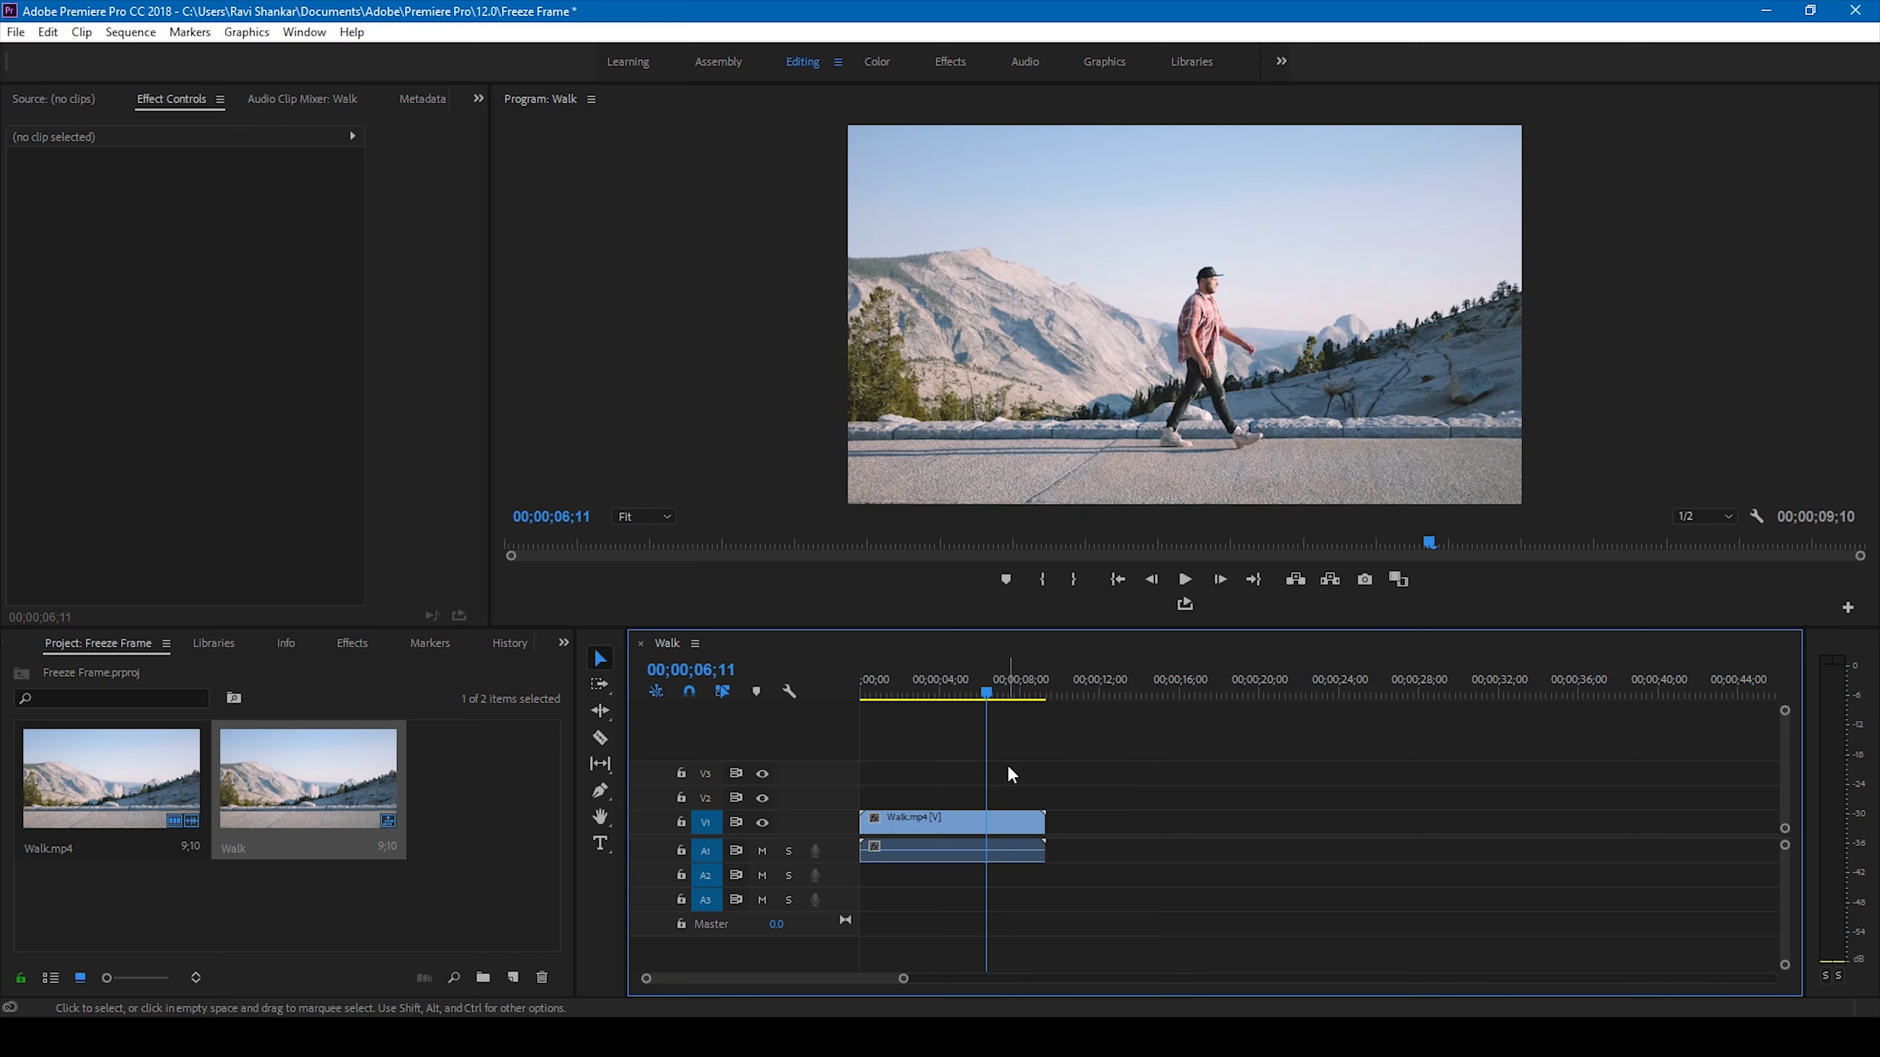
Insert a frame hold segment into the Walk.mp4 clip at the 6;11 playhead.
click(978, 827)
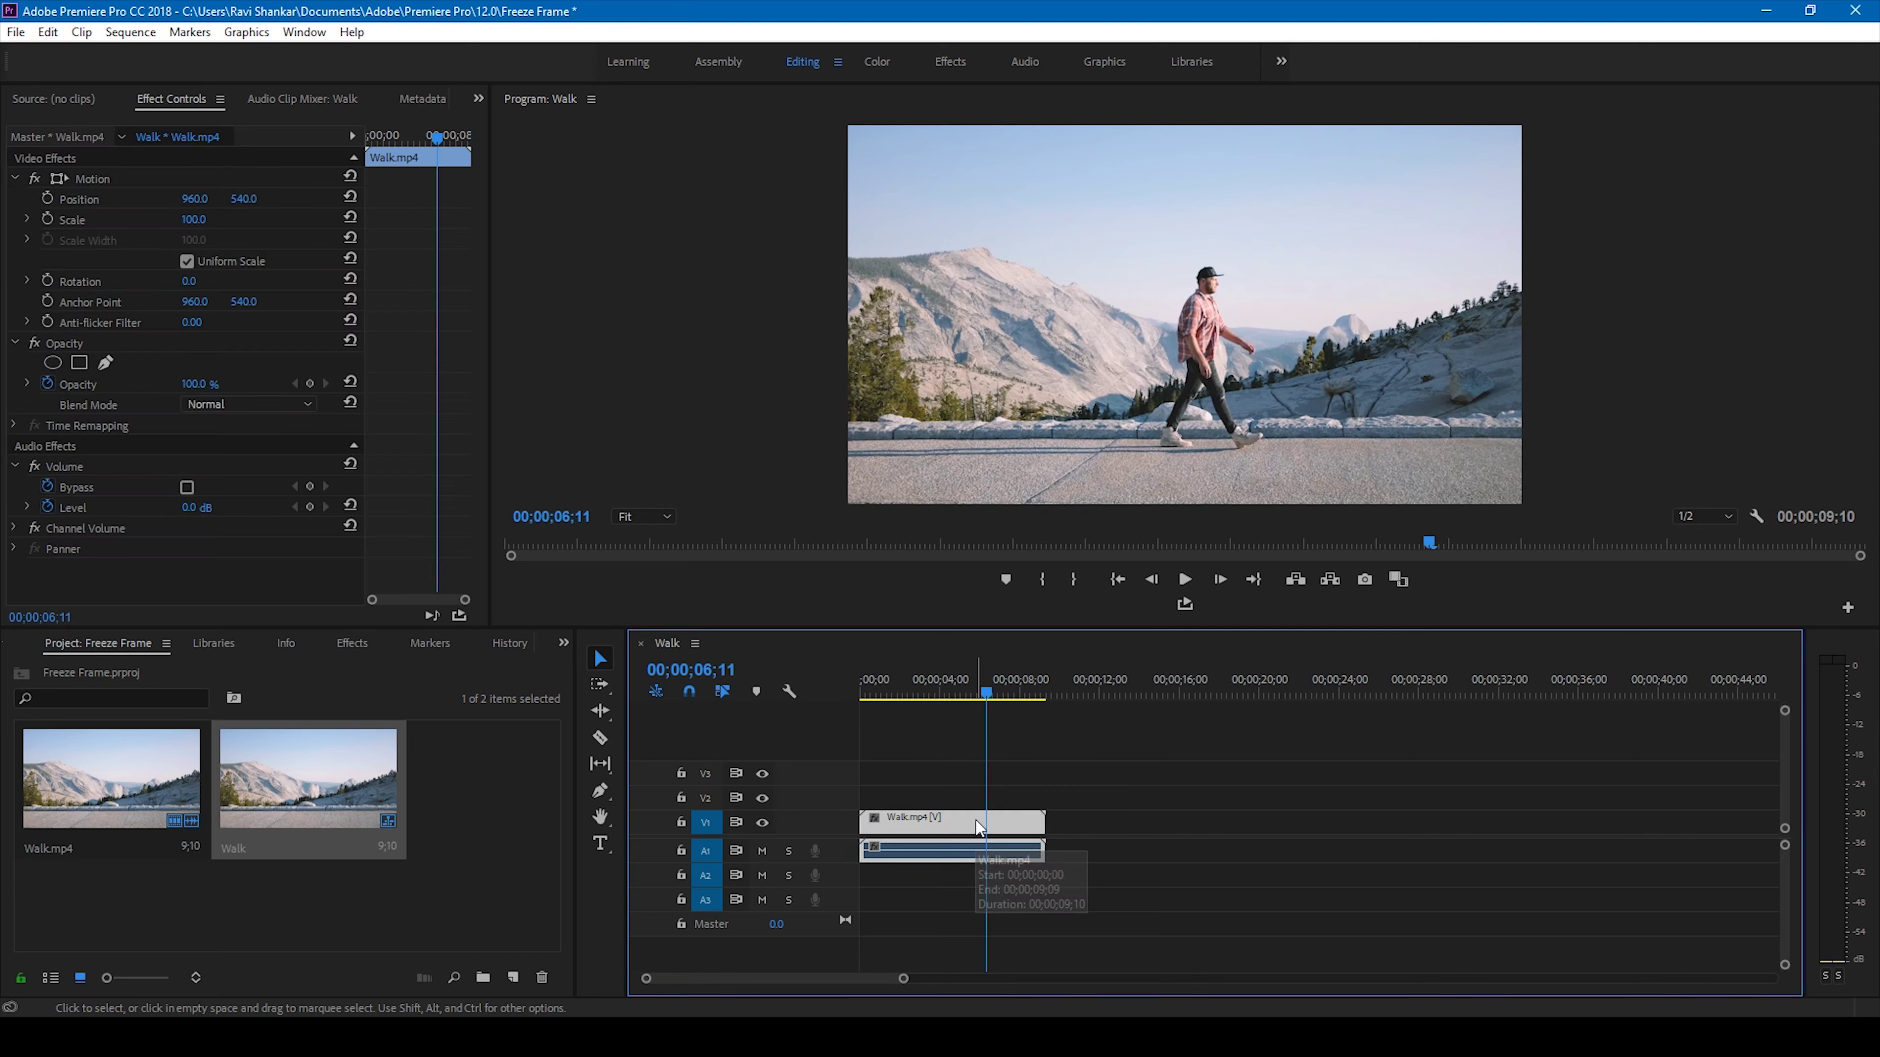
right_click(978, 827)
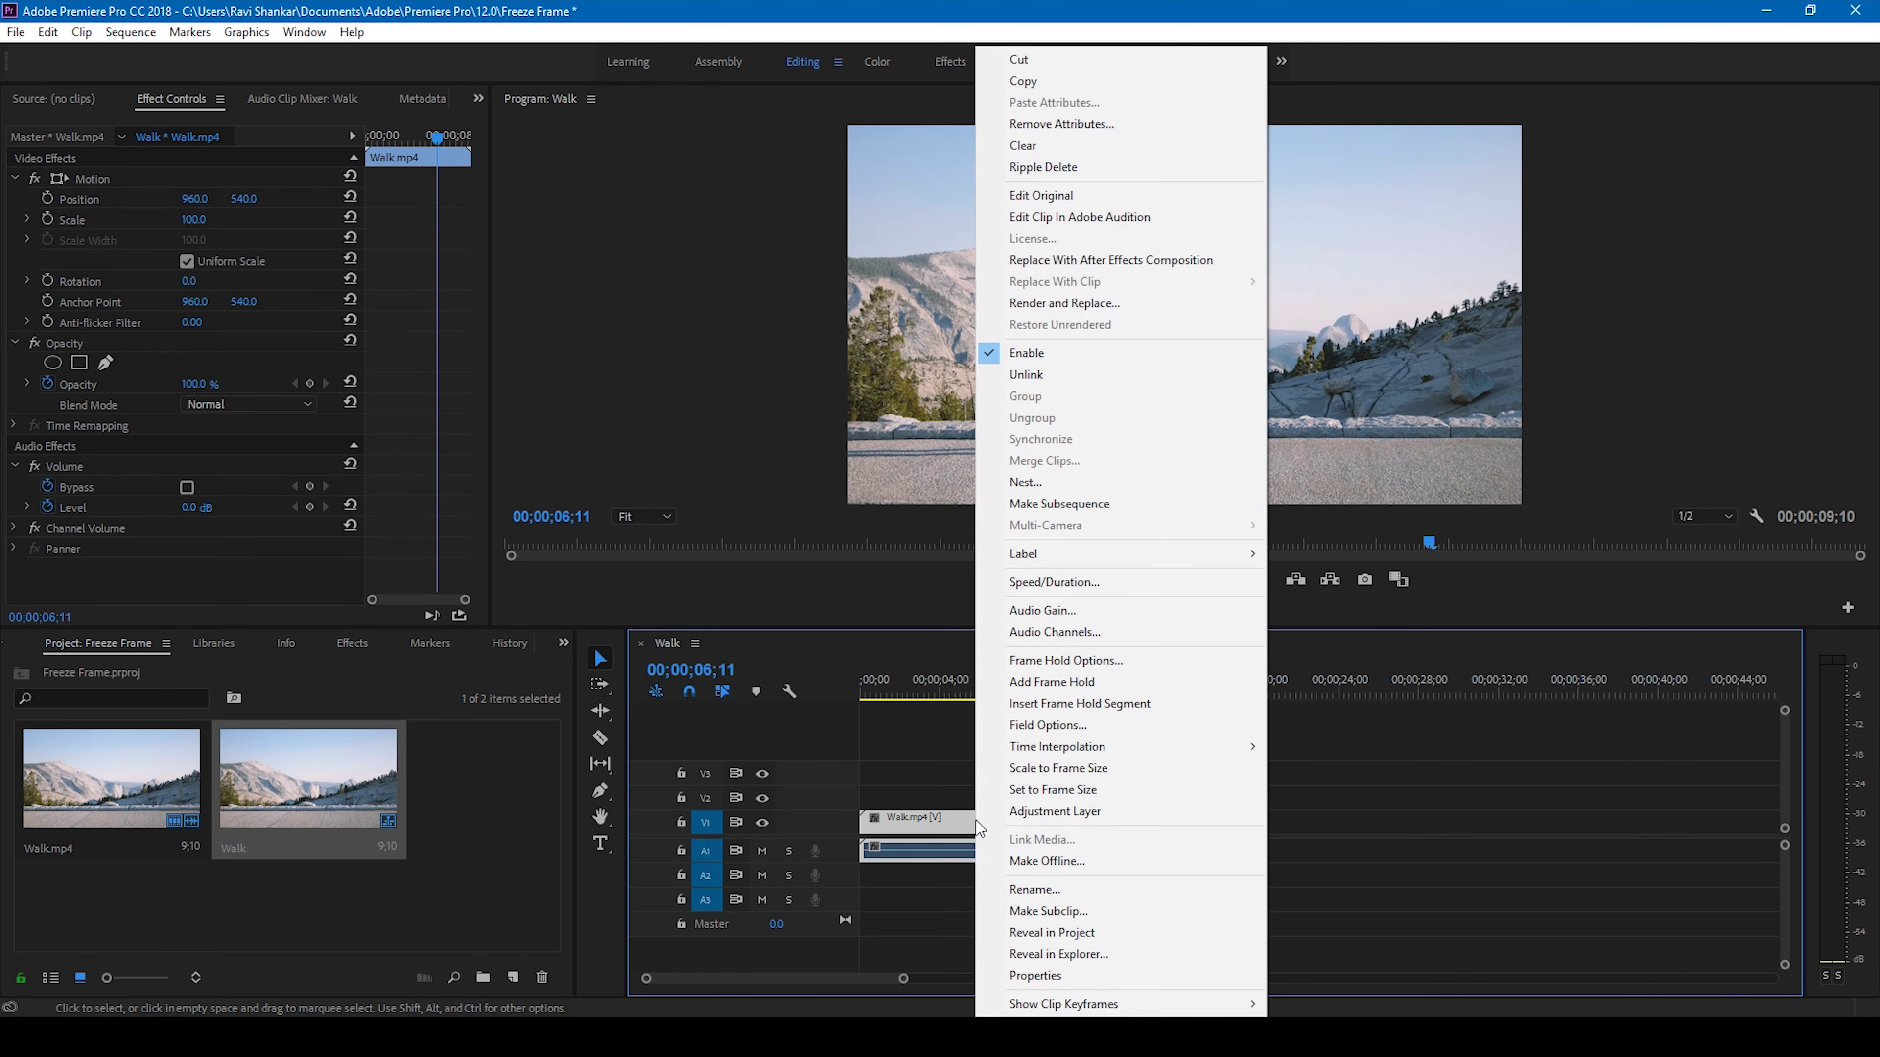
click(1023, 707)
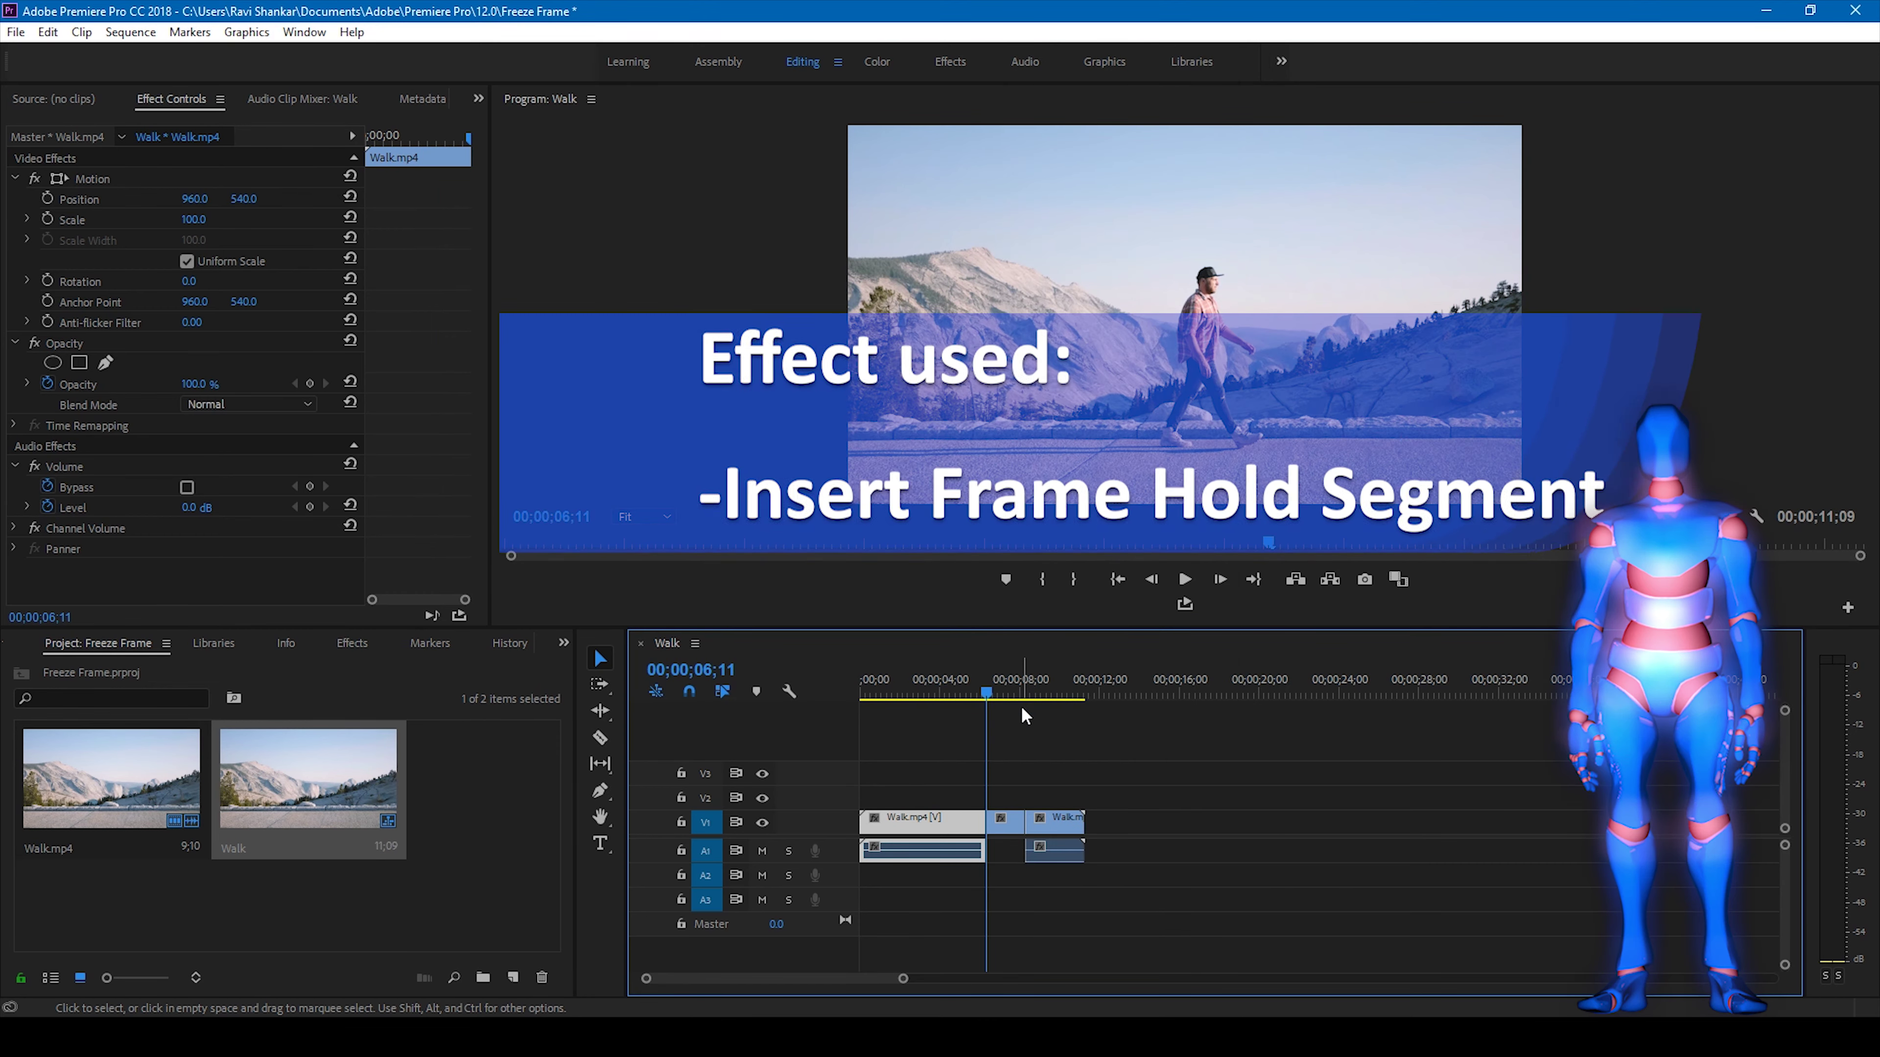
click(1002, 819)
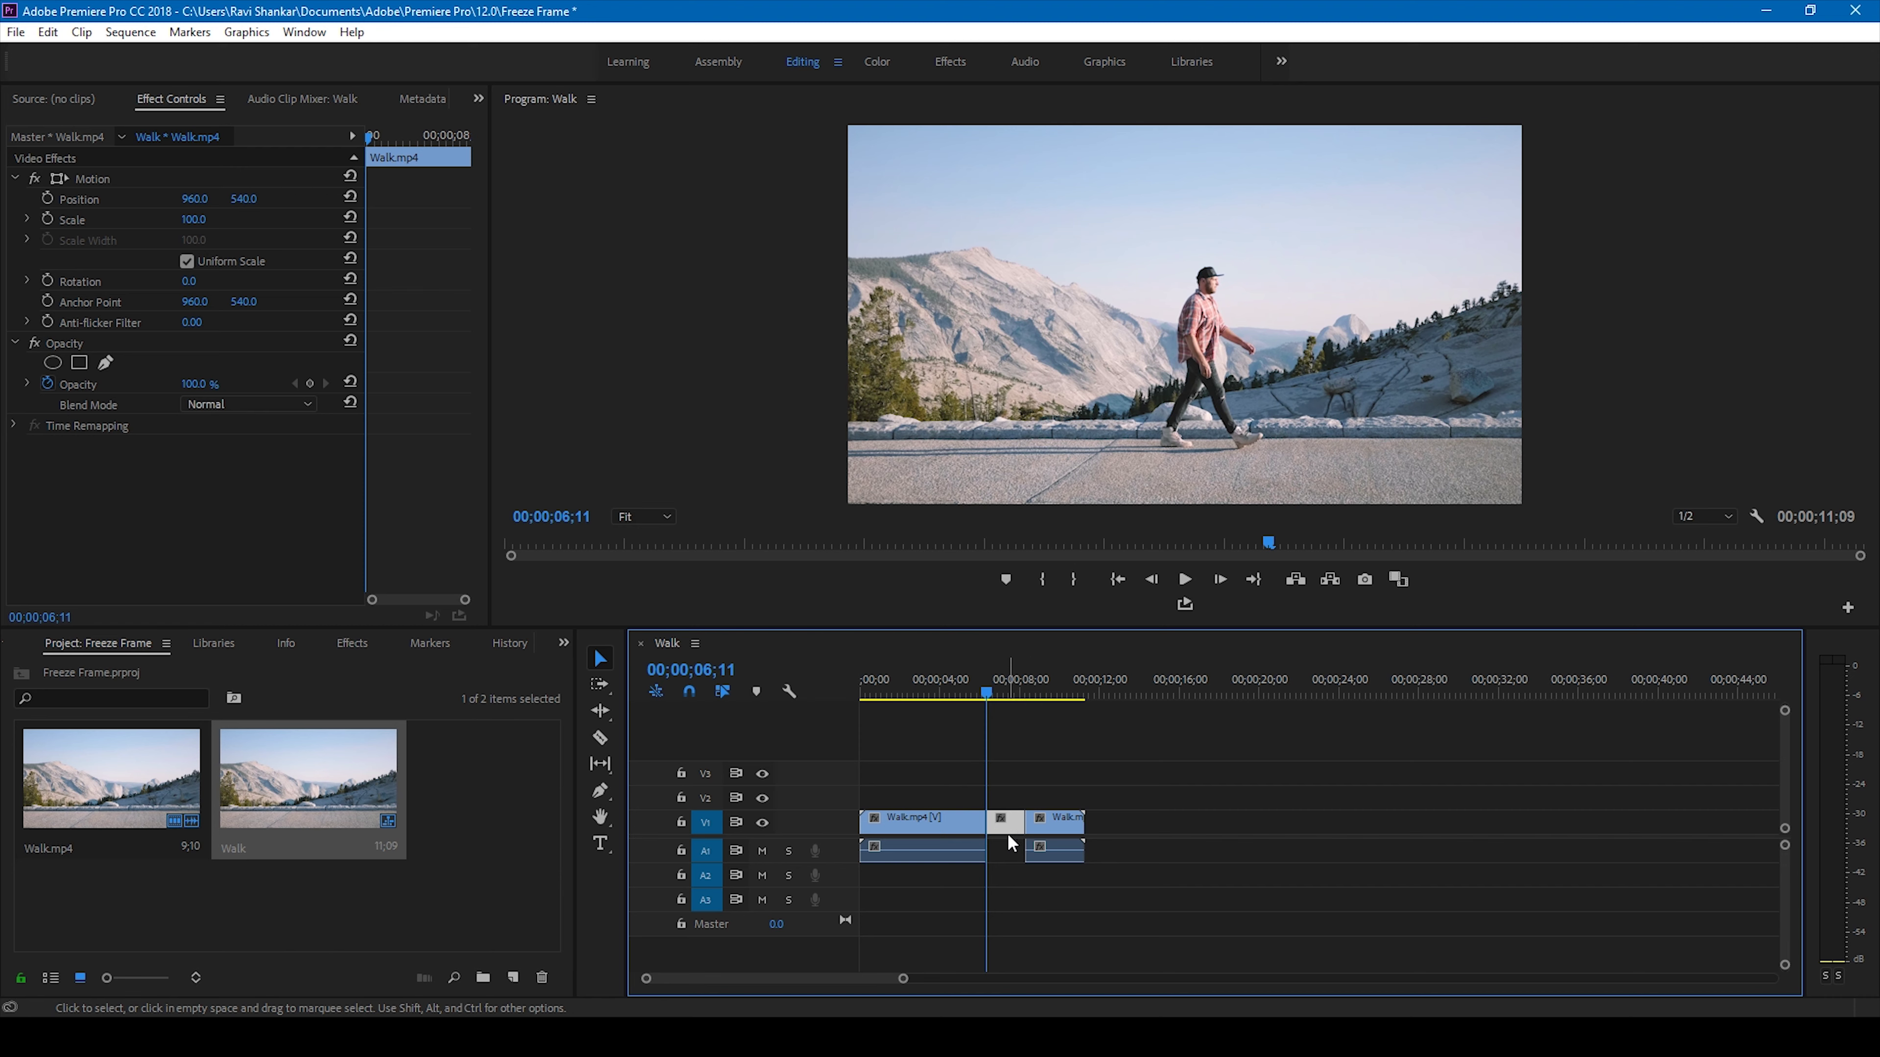
Push the last Walk clip later to lengthen the freeze, so the sequence runs 13;14.
key(space)
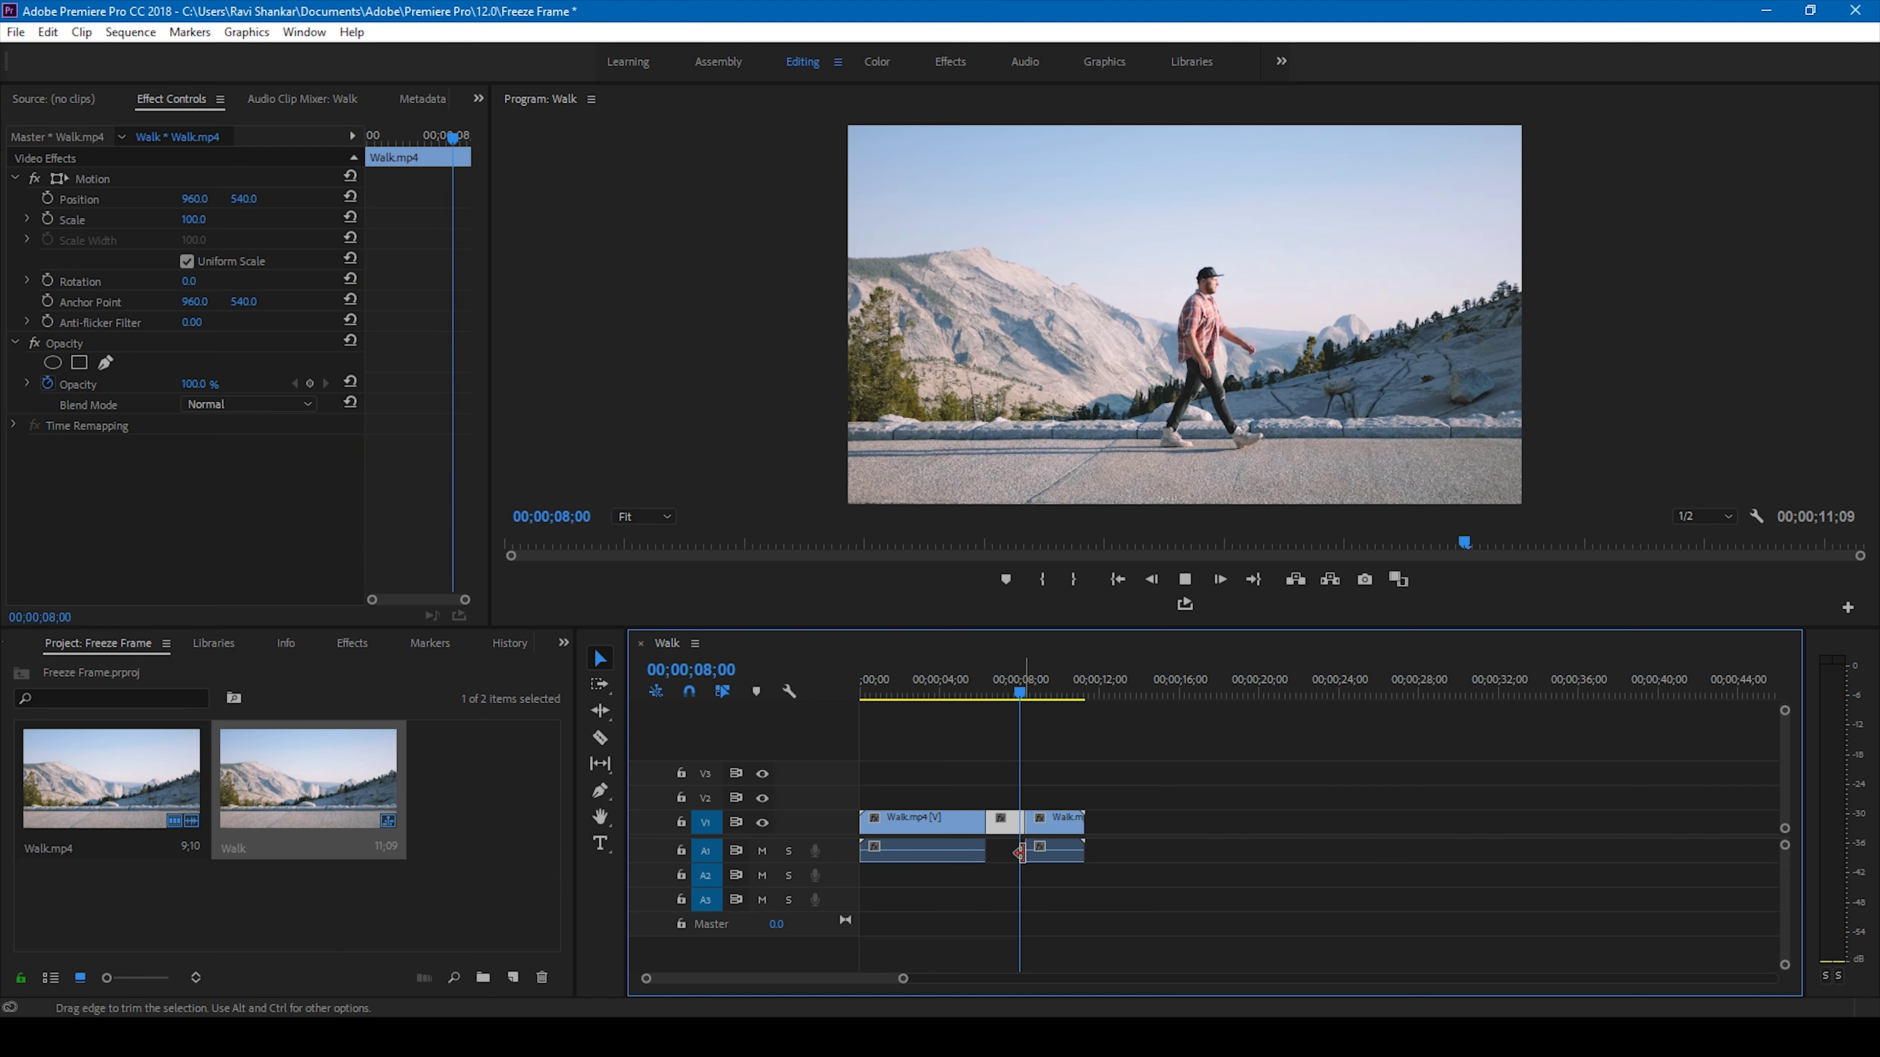
click(937, 687)
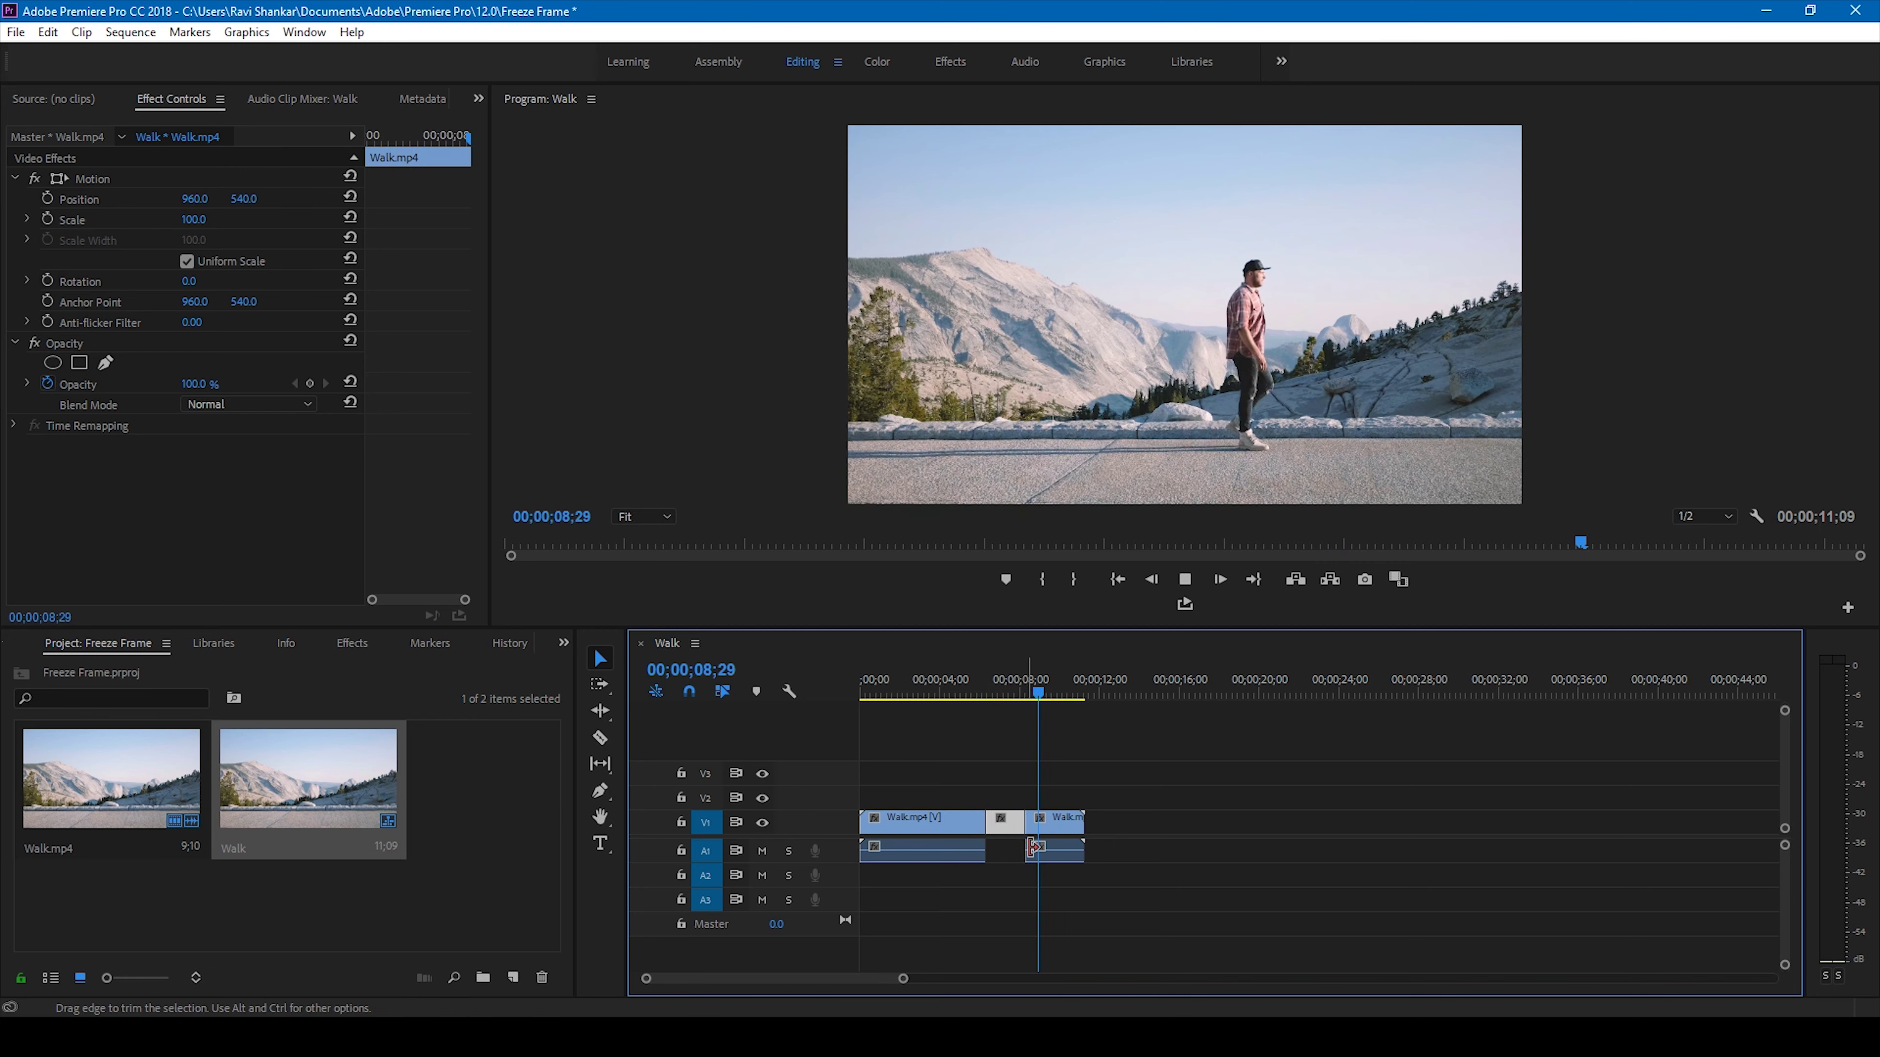
click(1047, 826)
key(space)
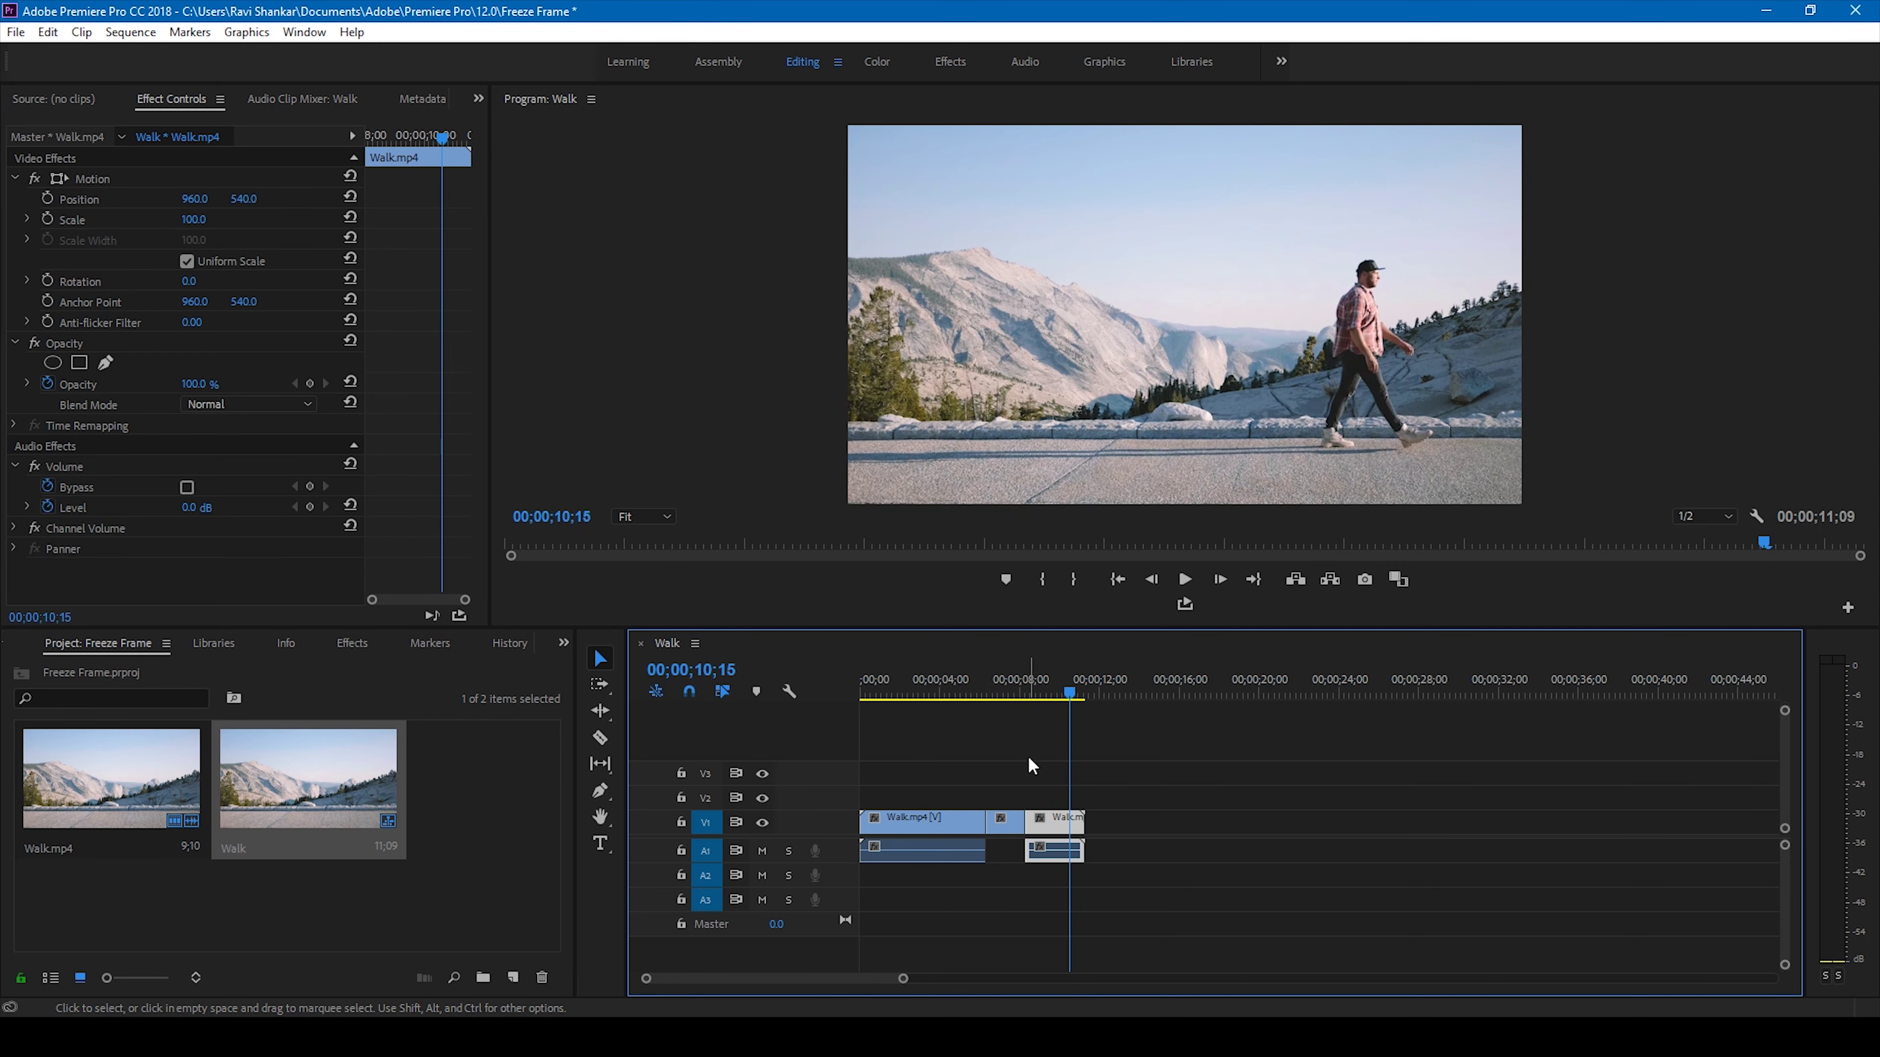
mouse_move(1040, 828)
mouse_down()
mouse_move(1083, 828)
mouse_move(1022, 825)
mouse_move(1065, 822)
mouse_up()
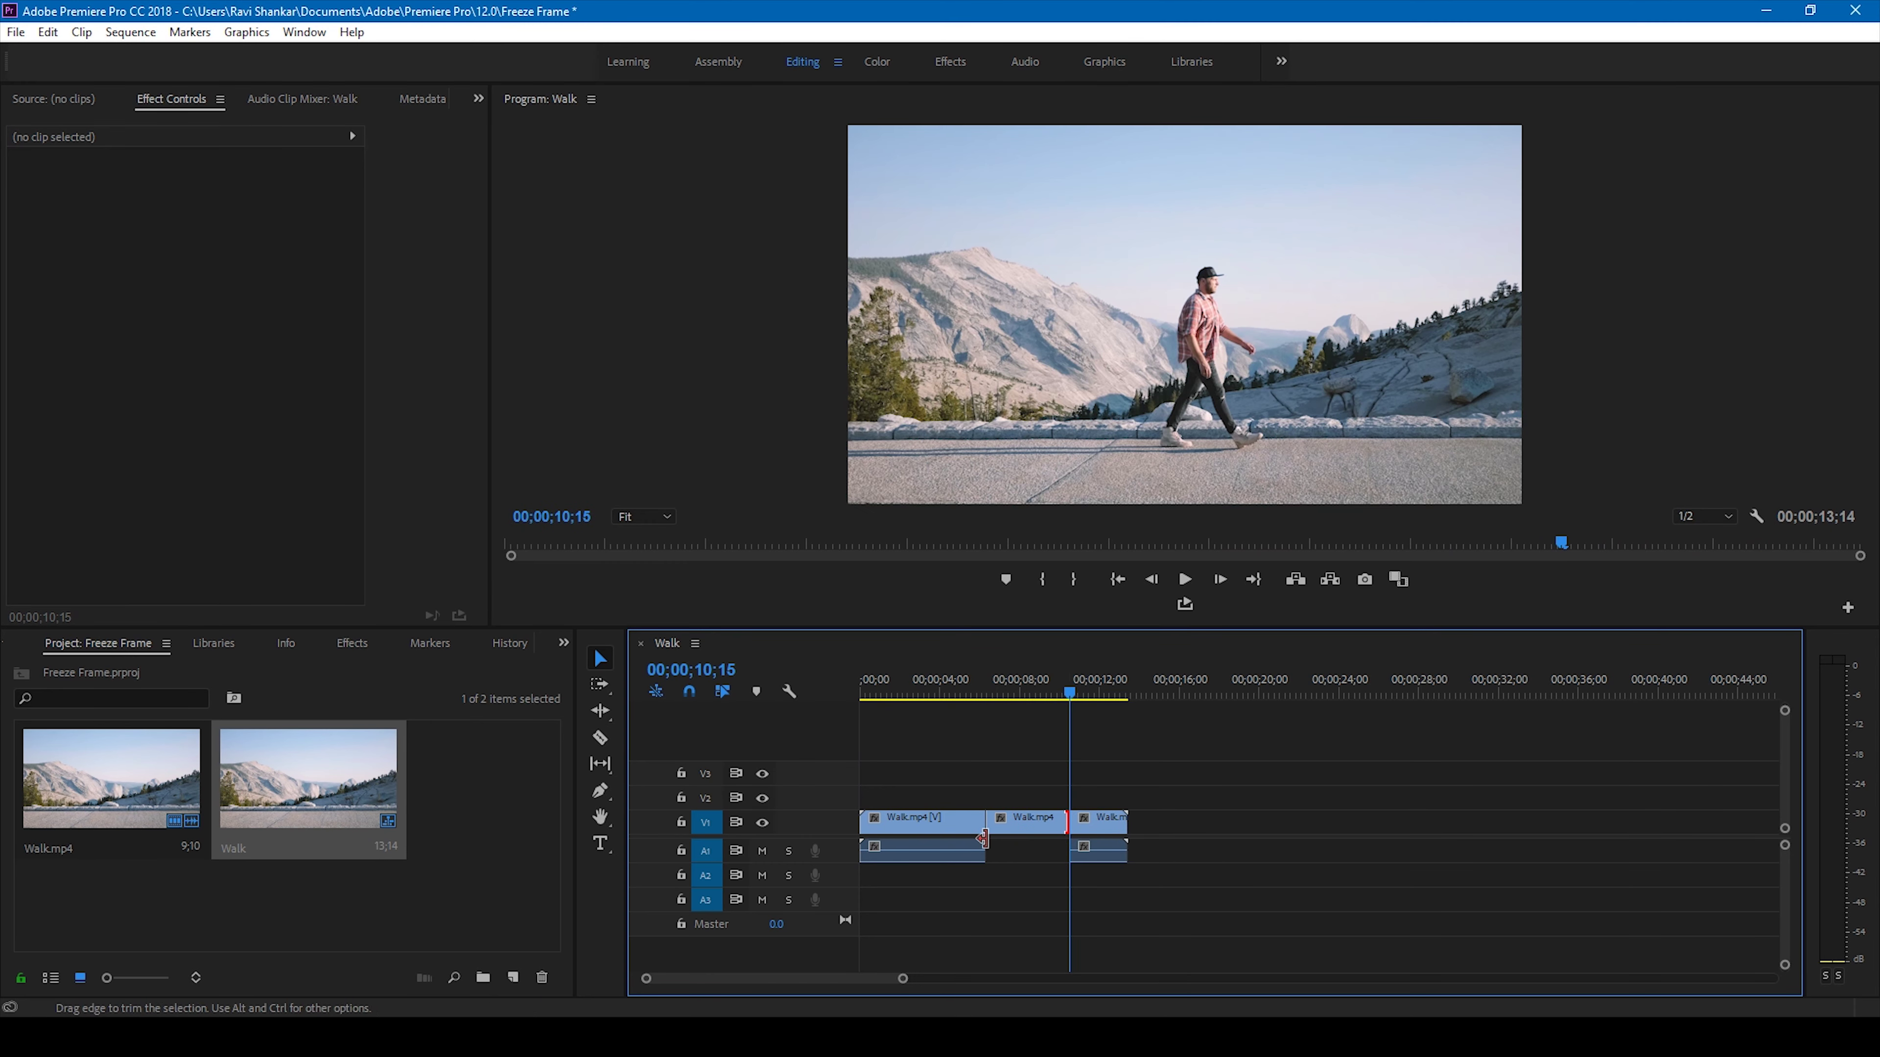
click(977, 696)
key(space)
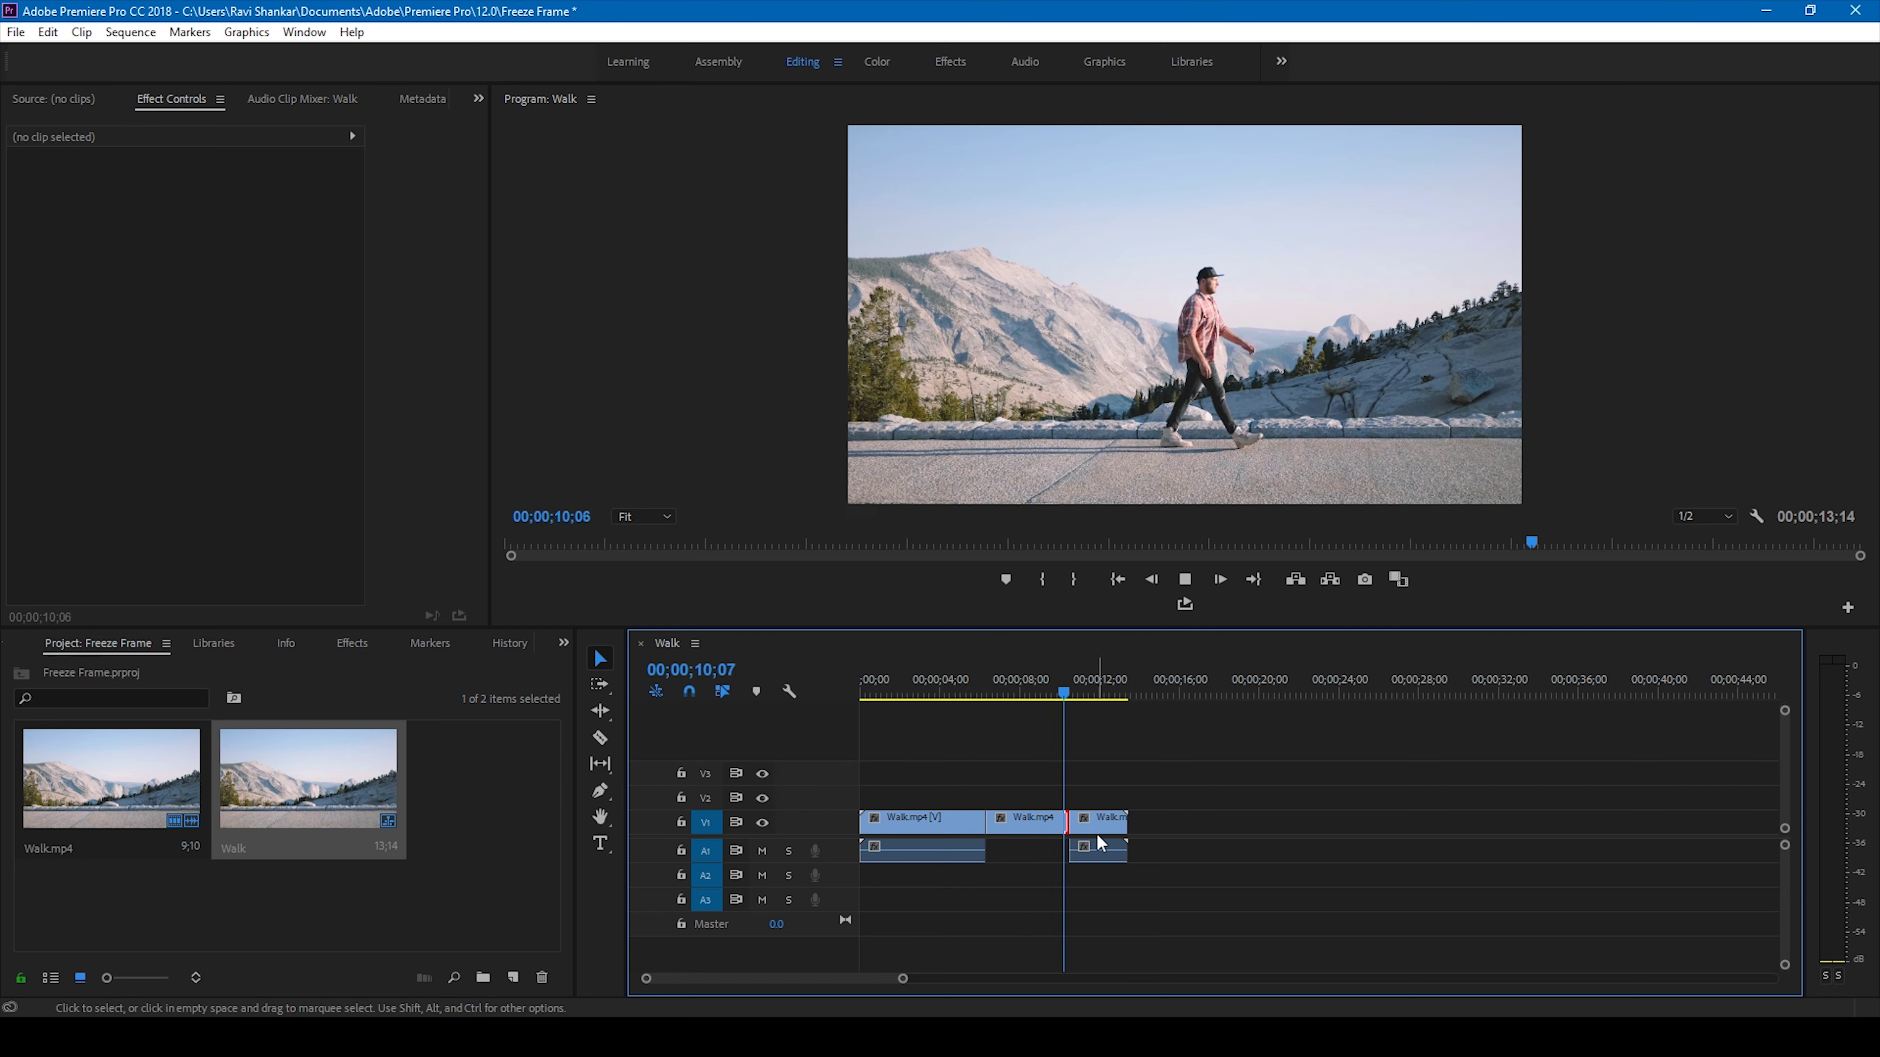
click(1105, 822)
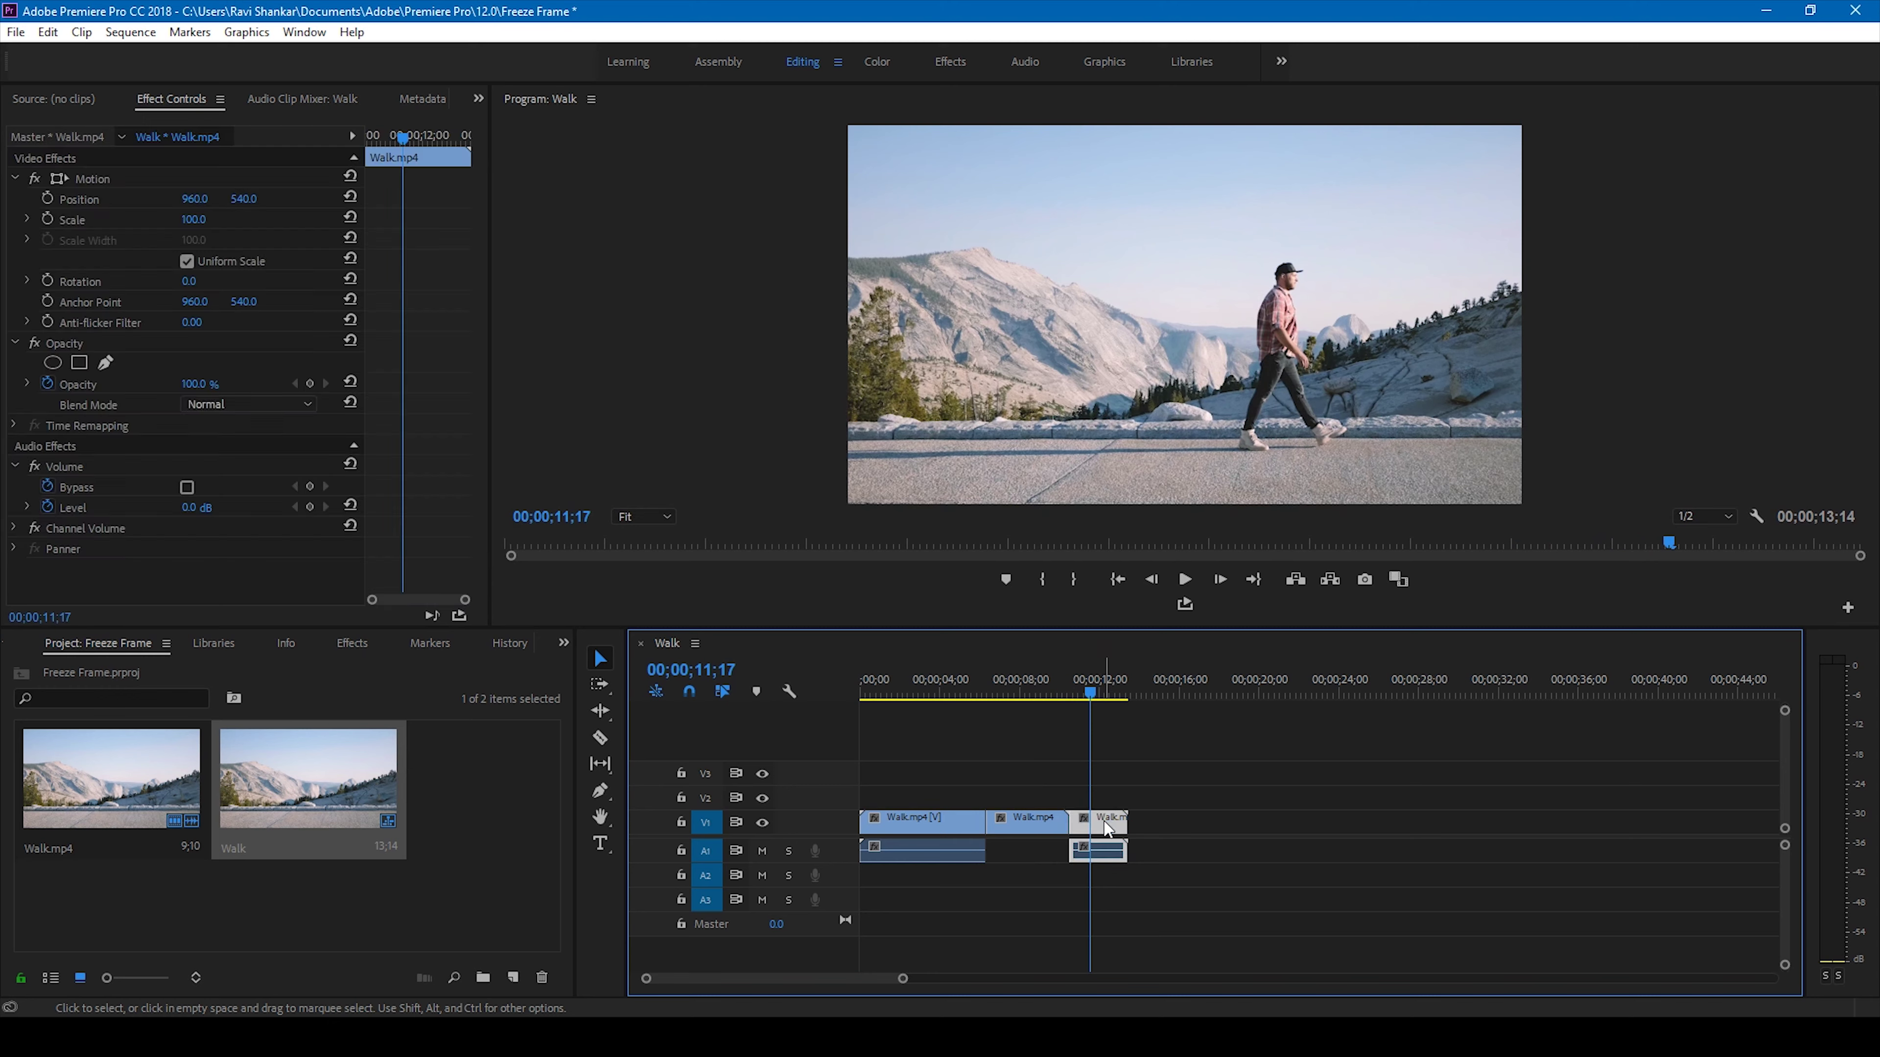
Undo the inserted segment, then add a frame hold to Walk.mp4 at 6;04.
key(ctrl+z)
key(ctrl+z)
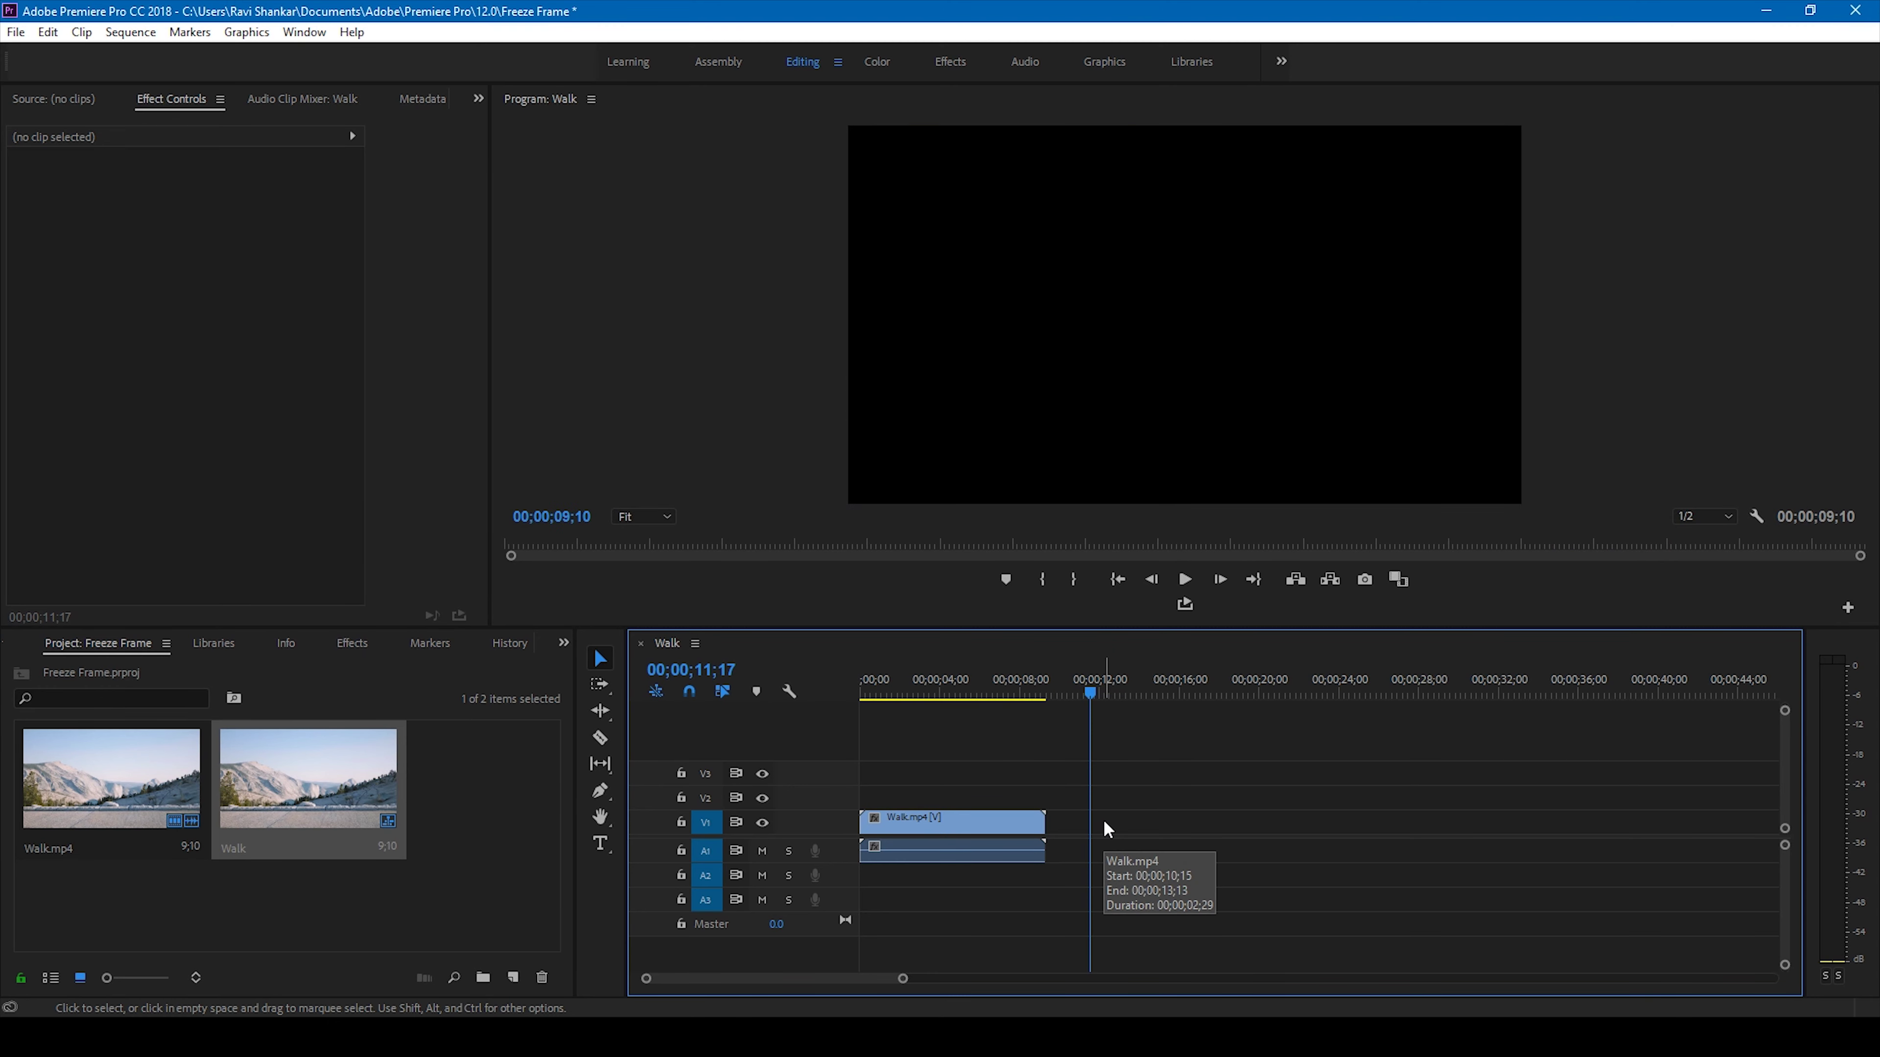
click(922, 692)
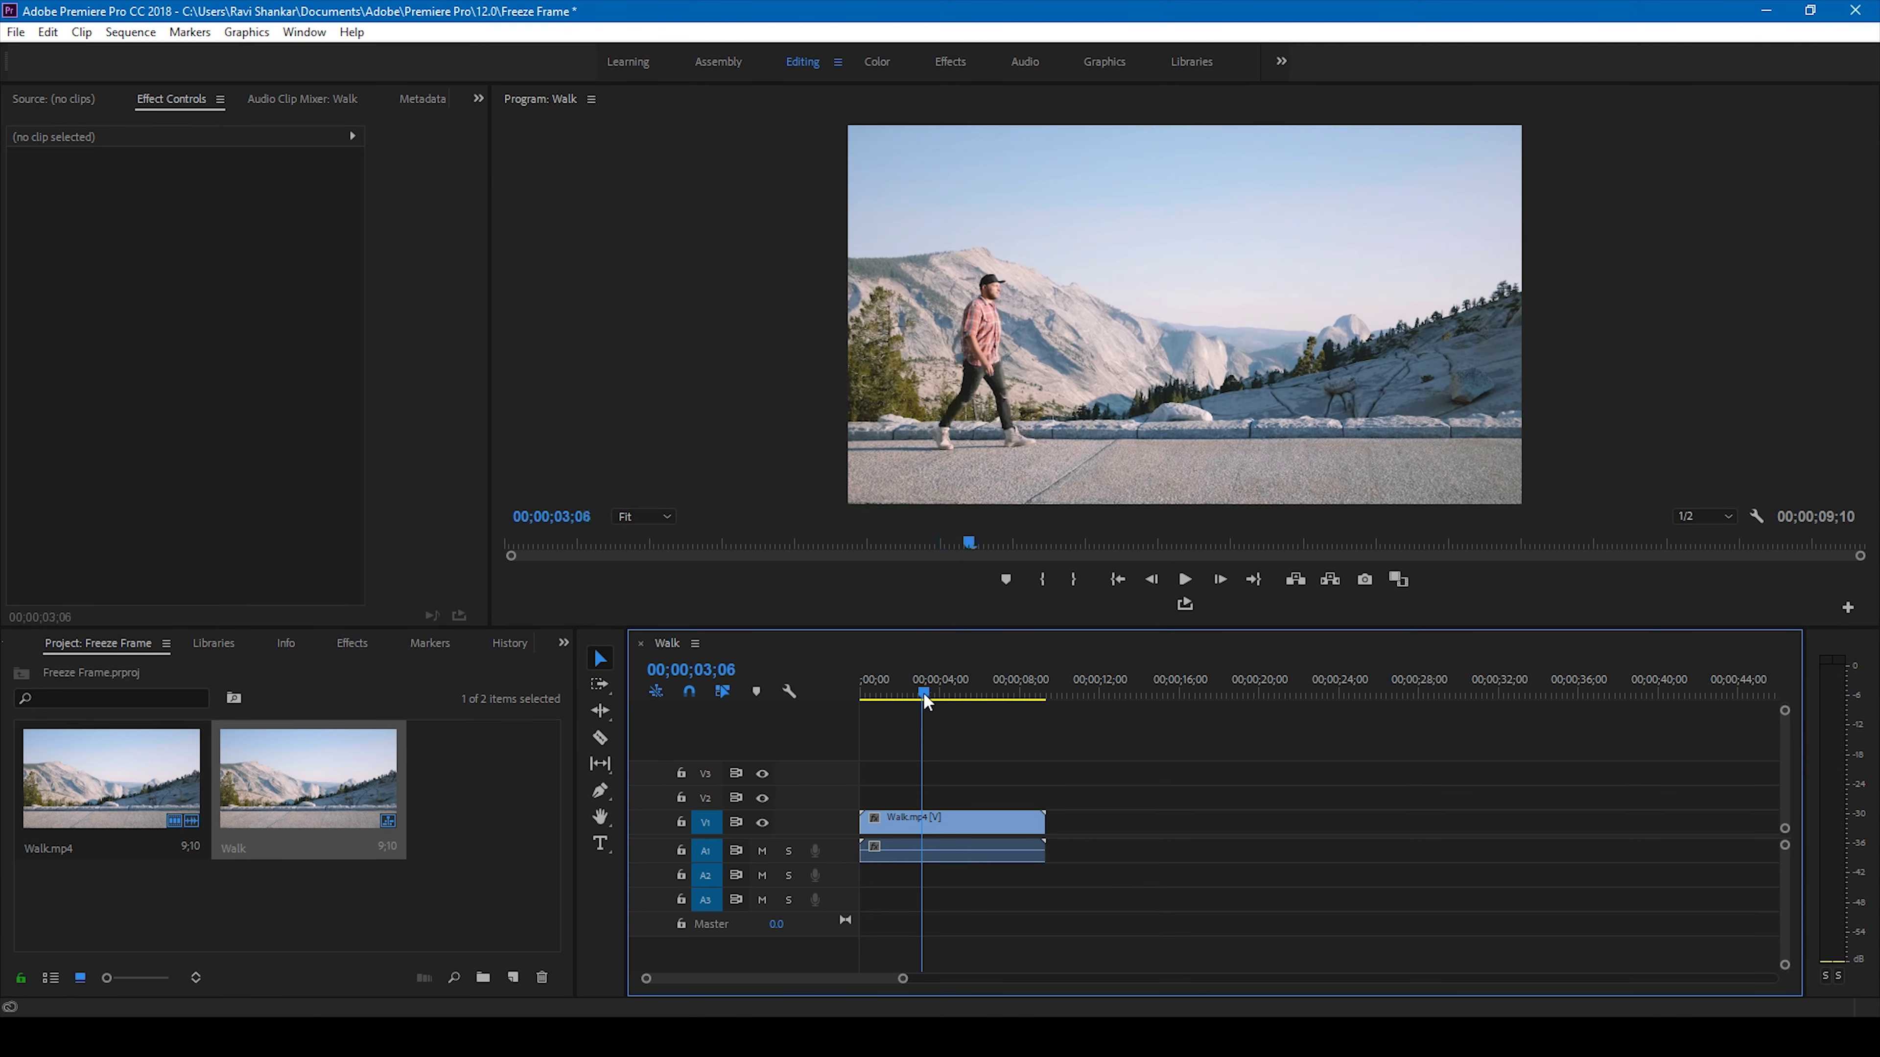
drag(924, 696, 971, 696)
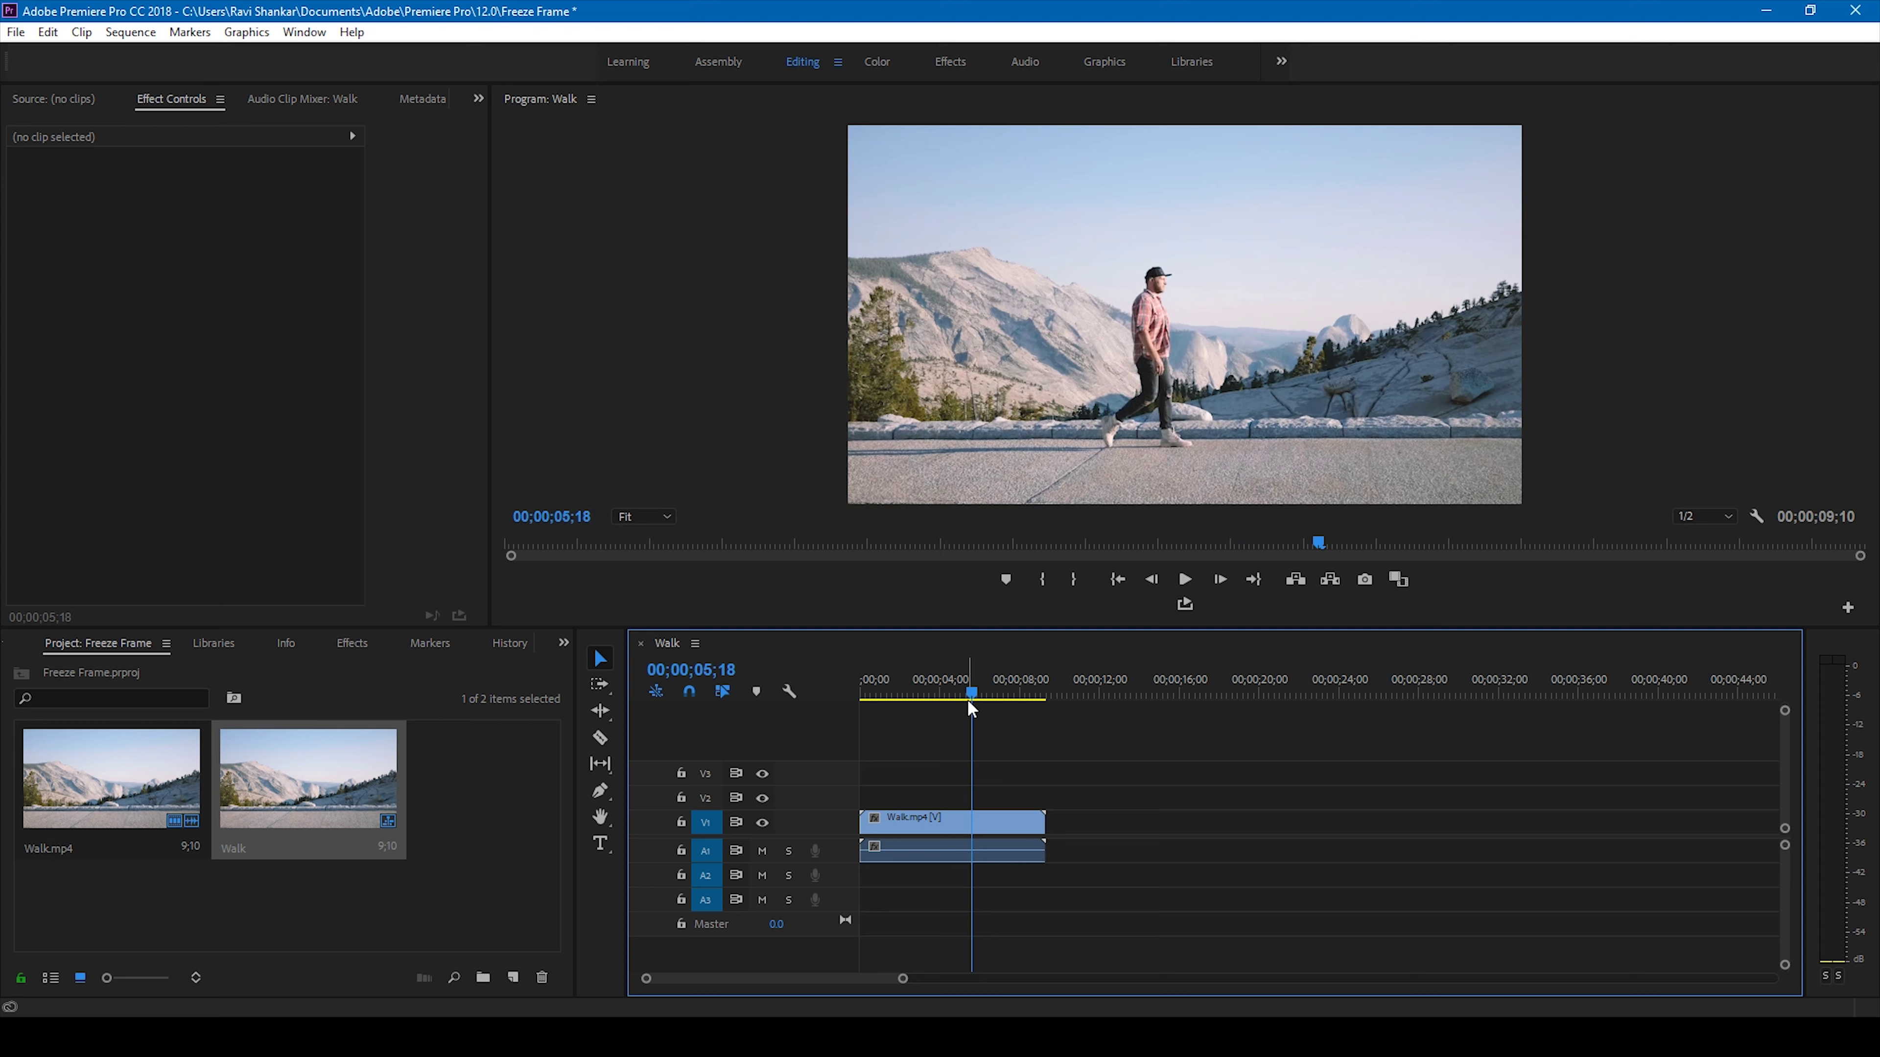
drag(970, 694, 982, 696)
click(983, 828)
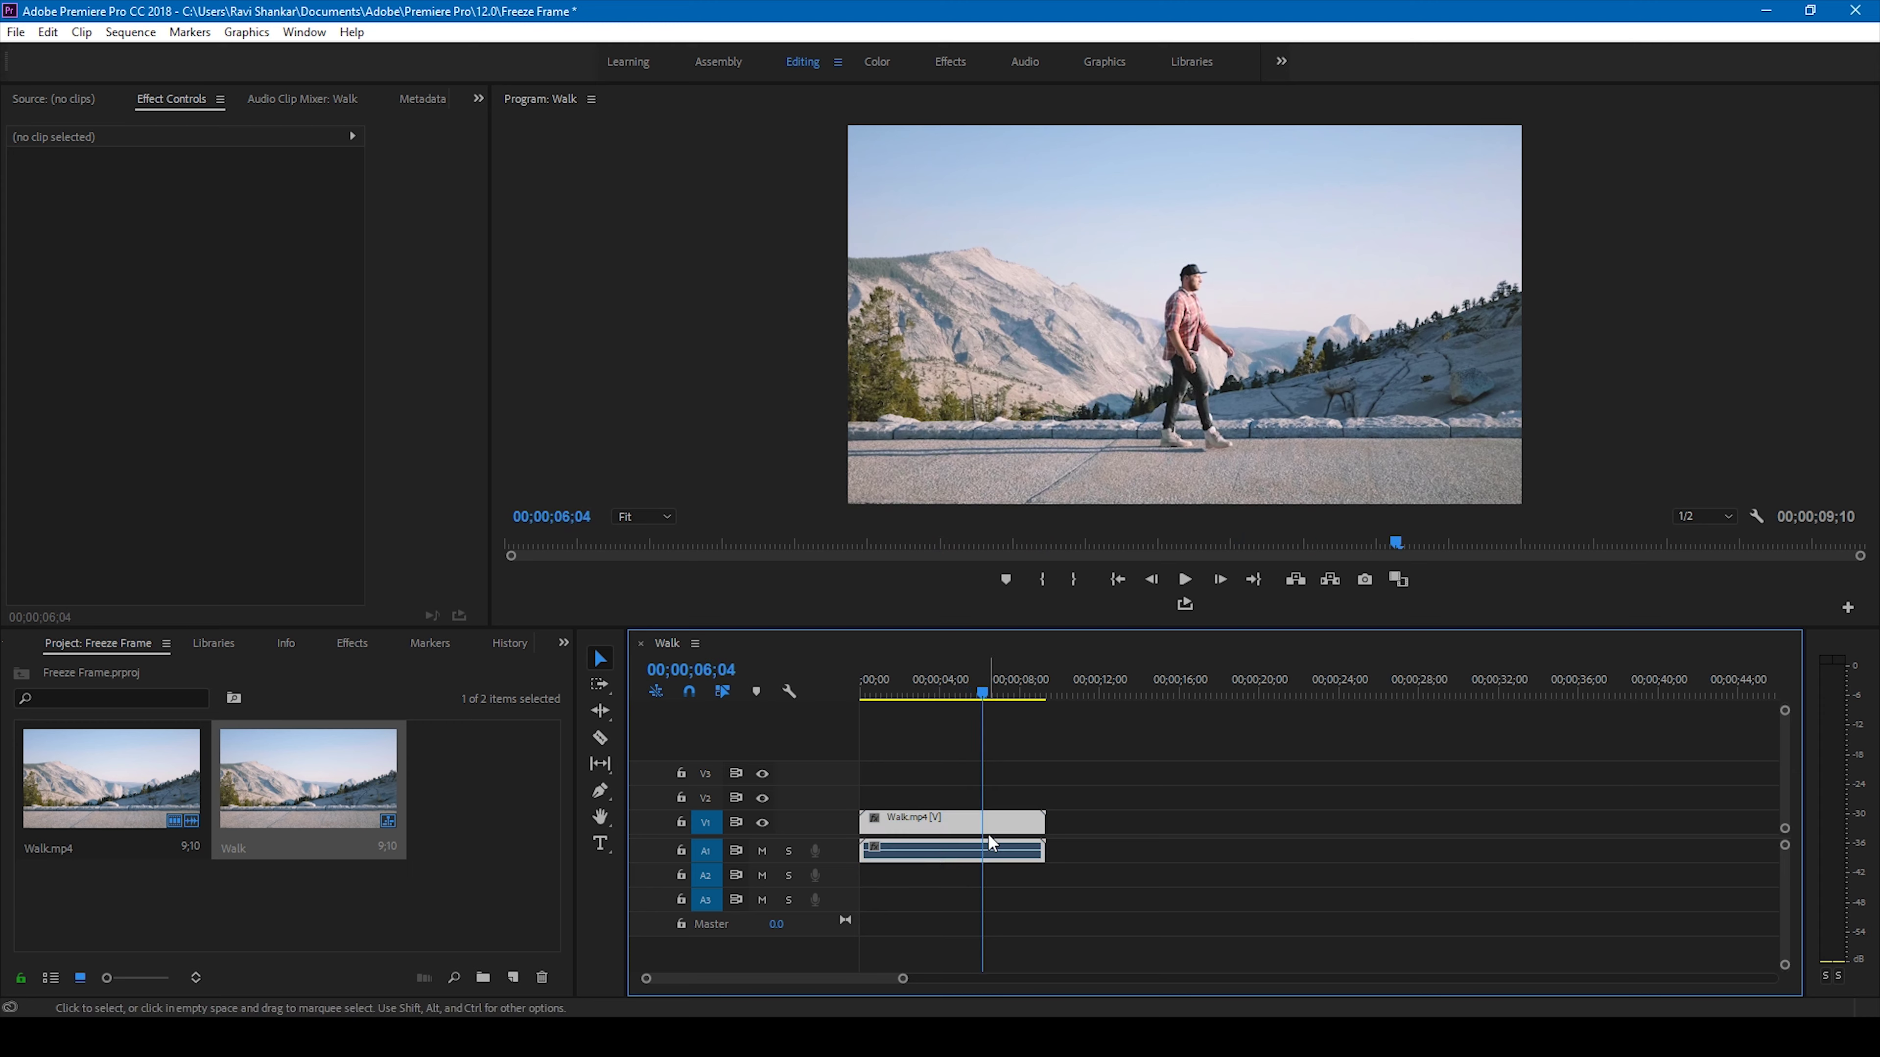
right_click(983, 833)
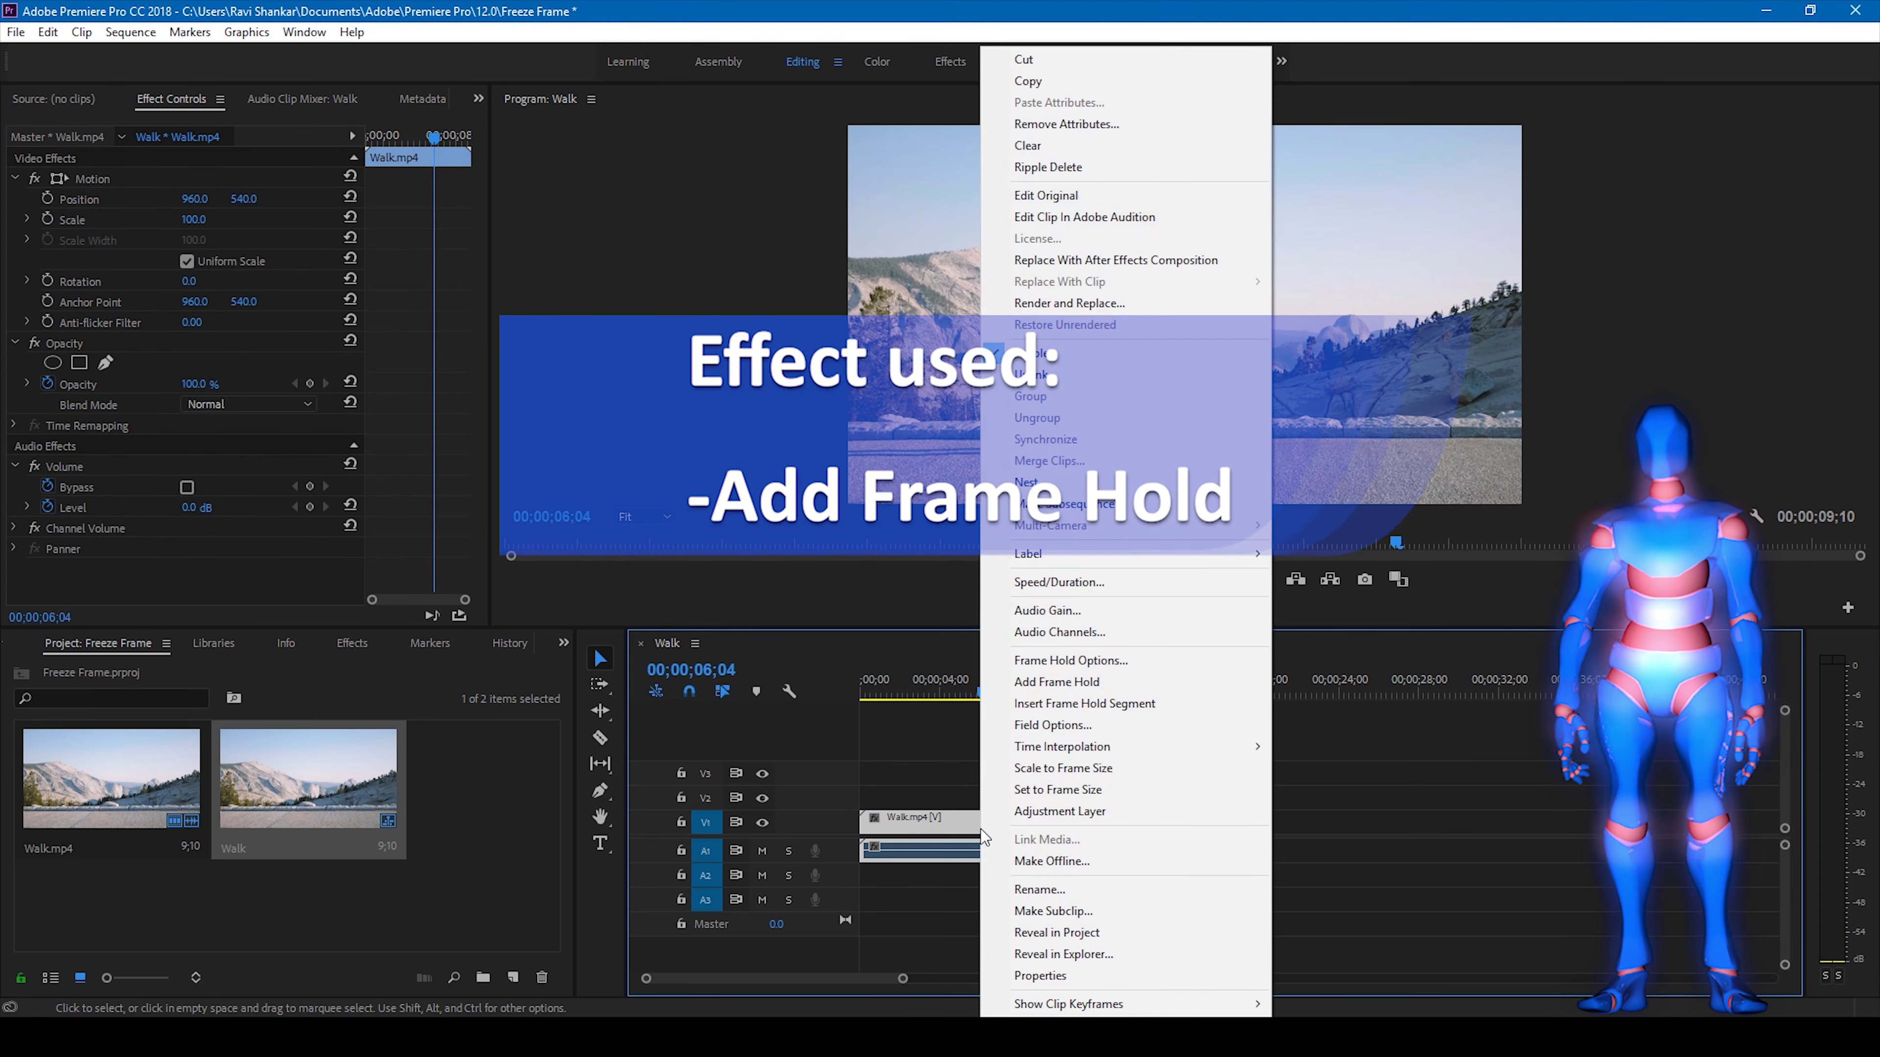
click(1043, 683)
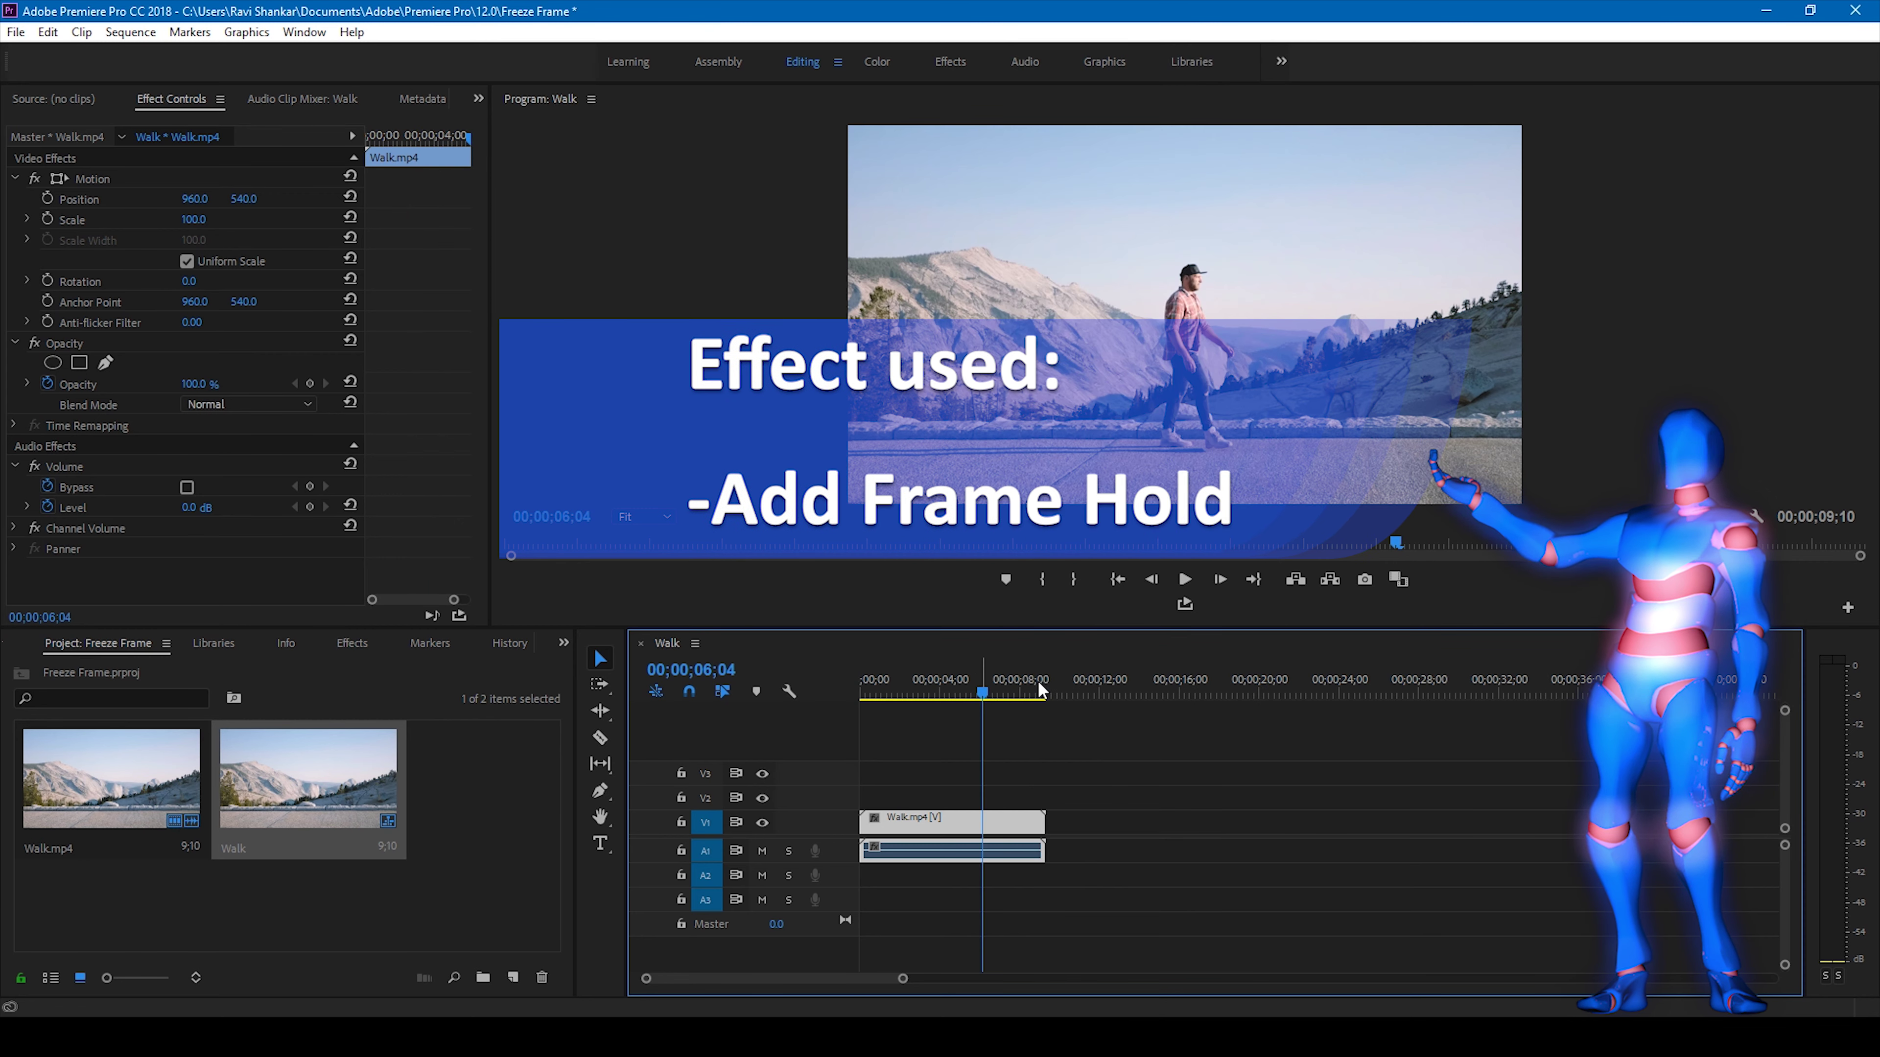
Play back and scrub past 6;04 to confirm the frame holds.
click(889, 694)
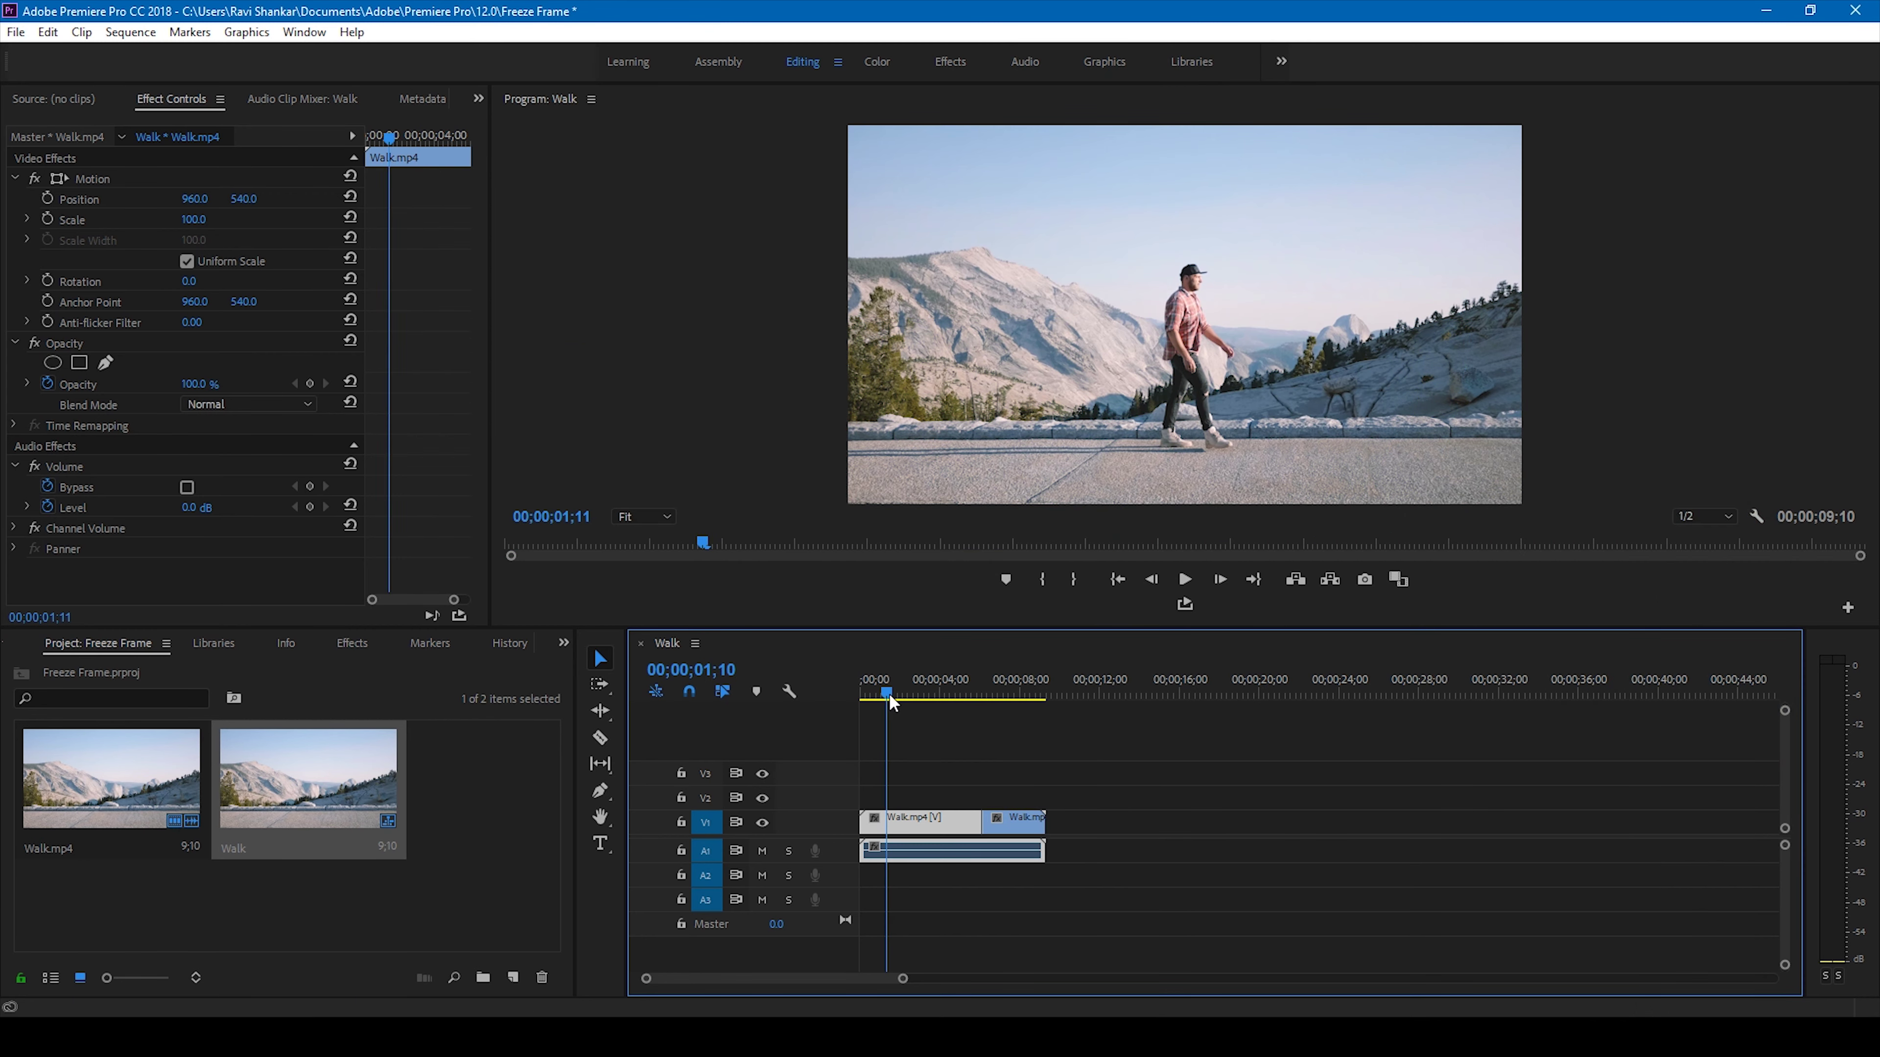
key(space)
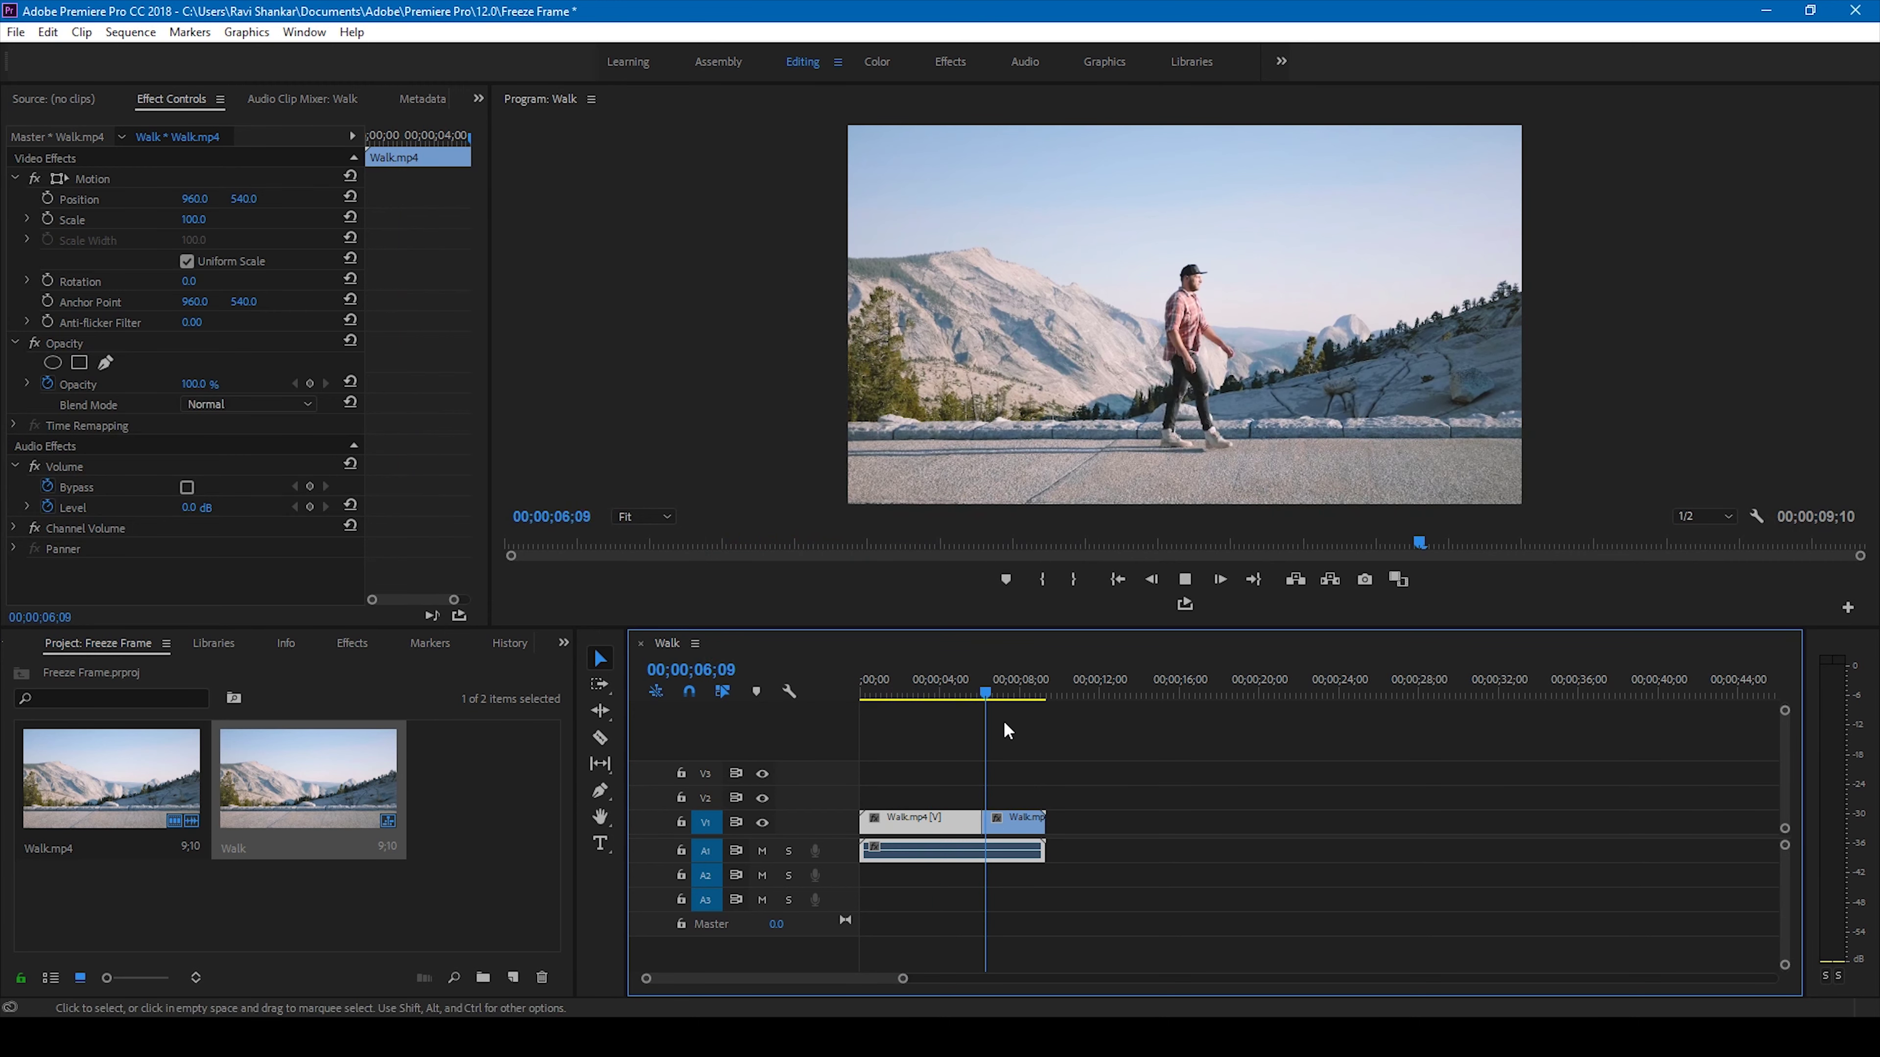
key(space)
click(976, 695)
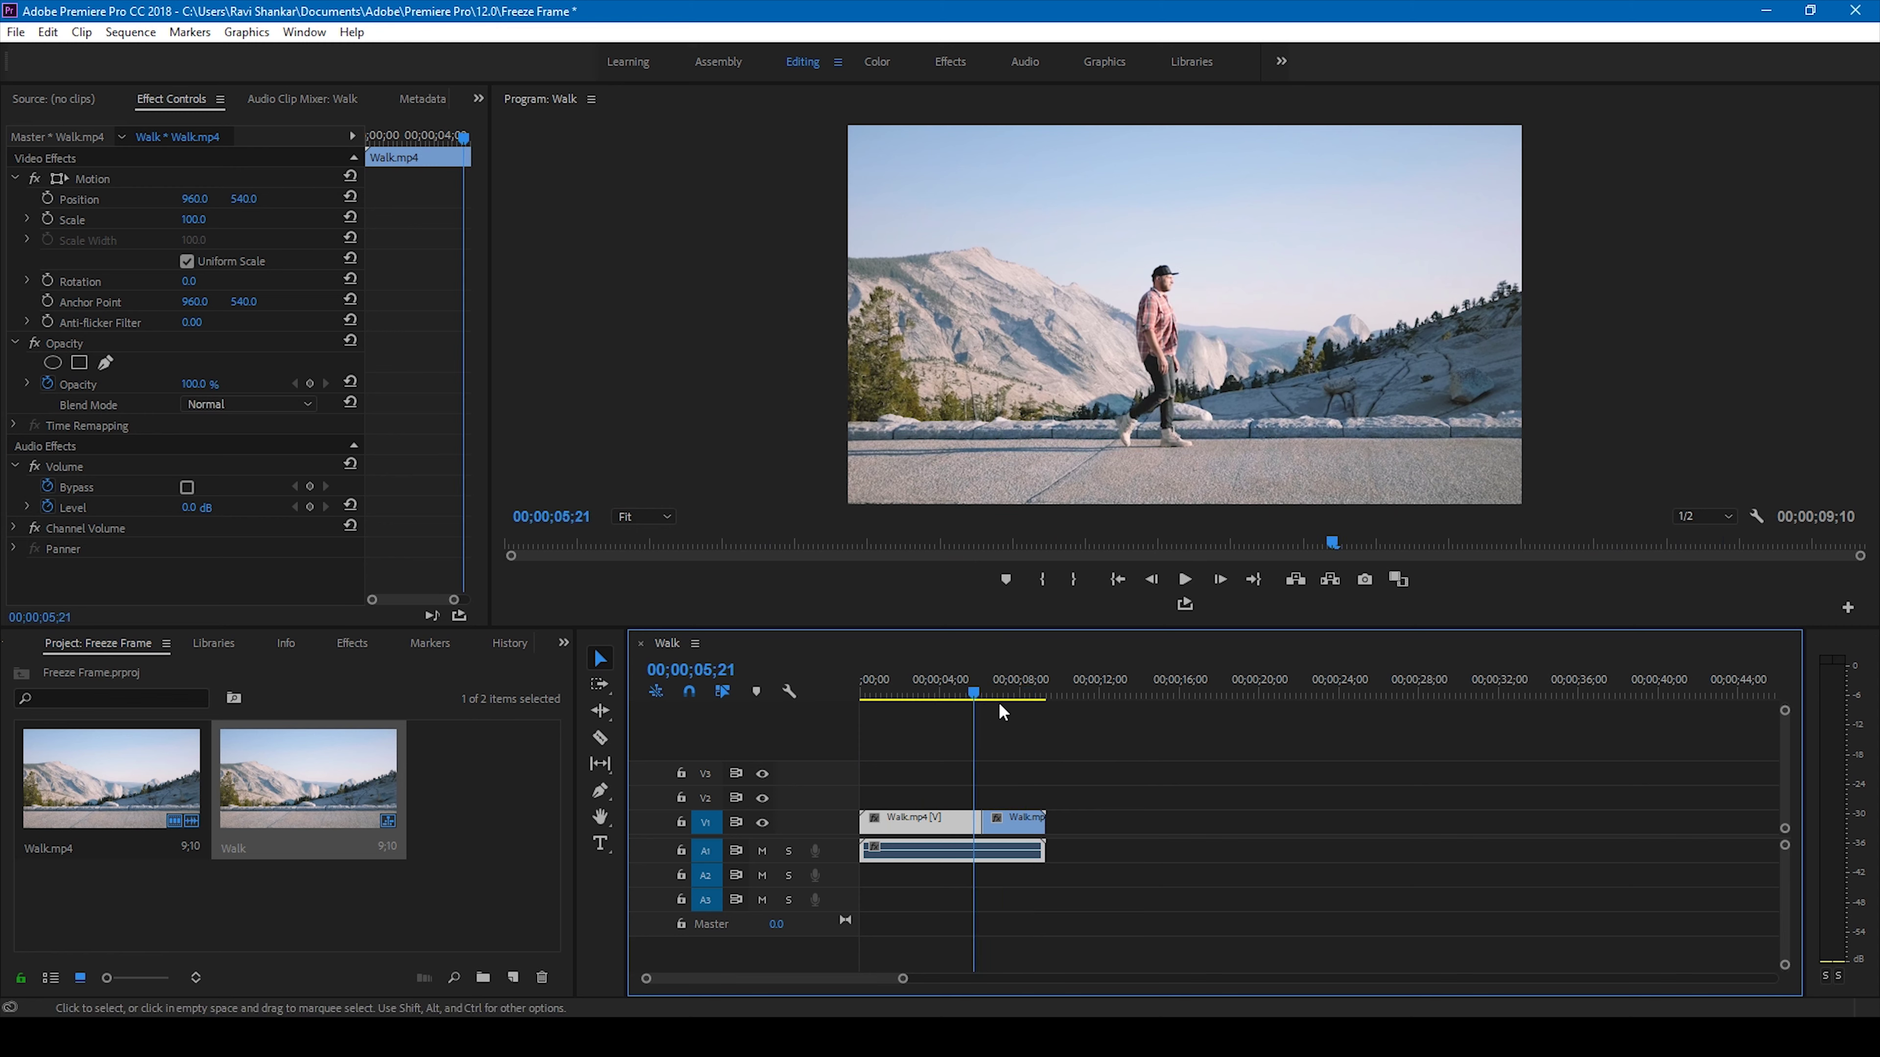
drag(970, 697, 981, 699)
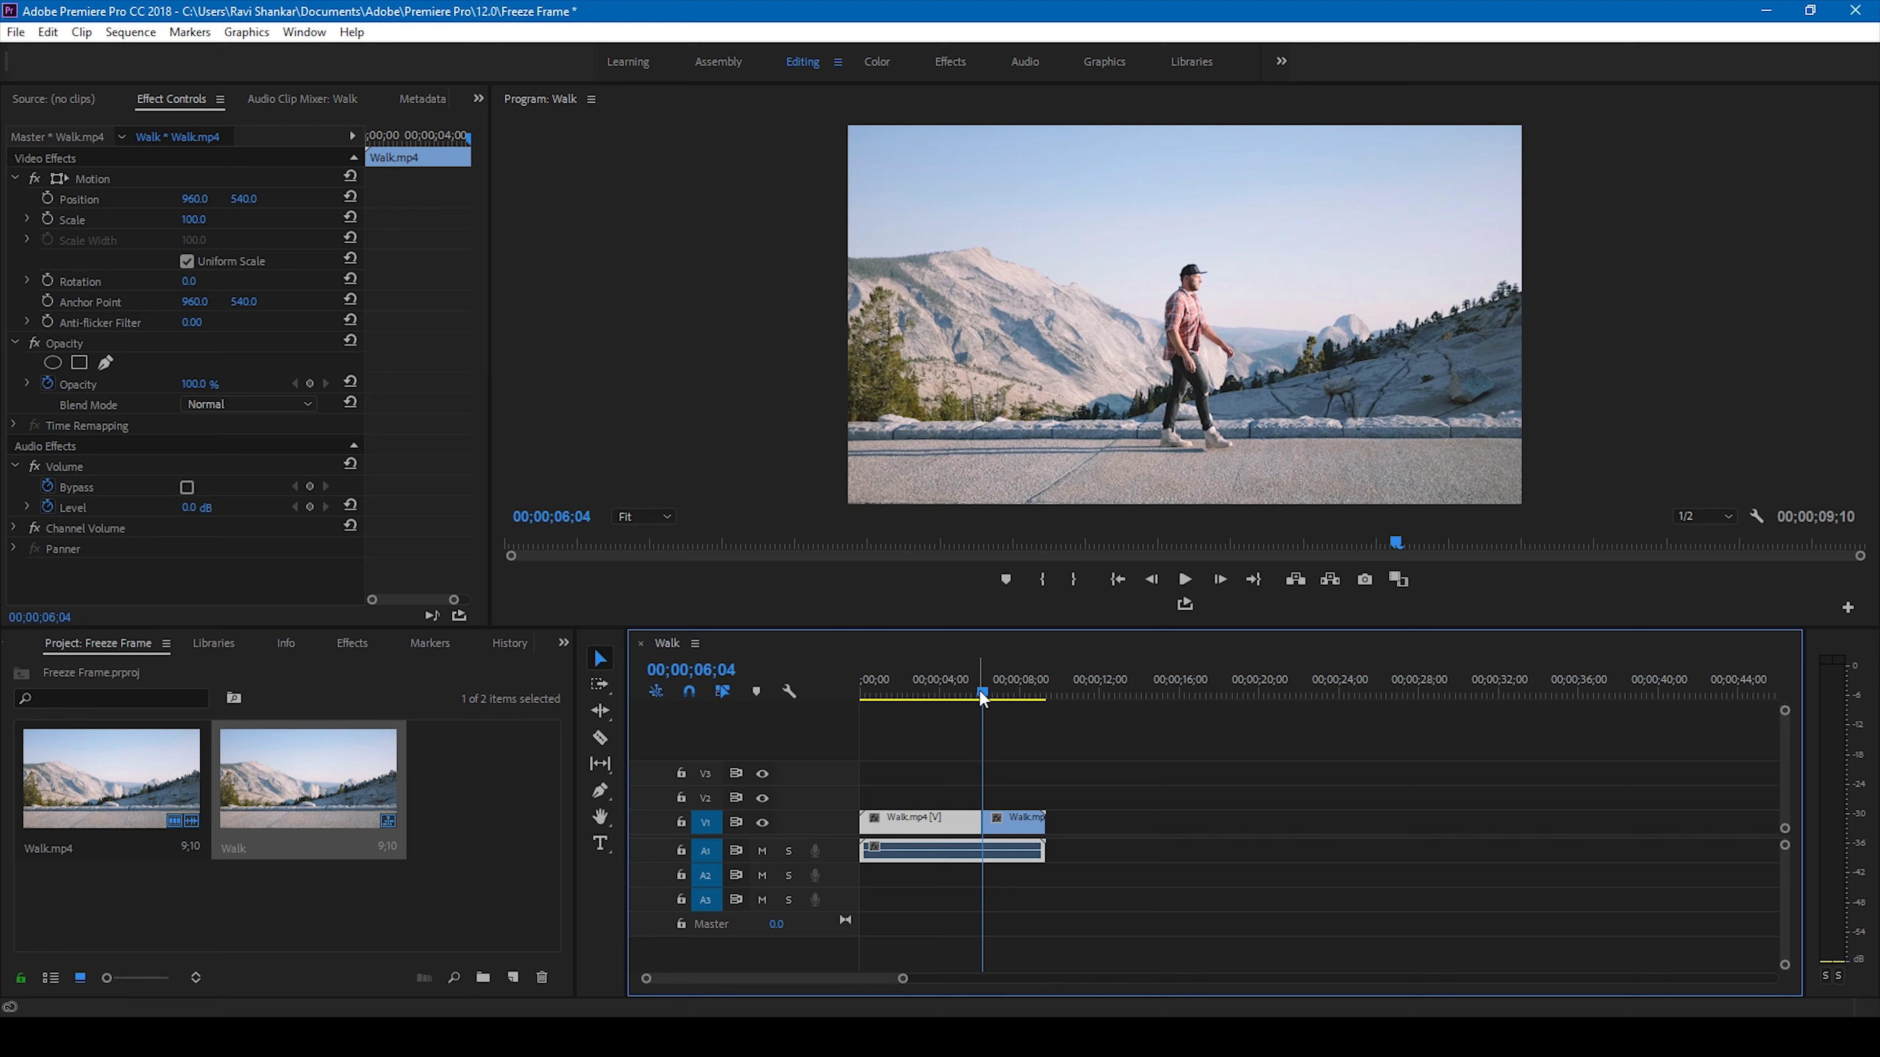
mouse_move(980, 691)
mouse_down()
mouse_move(1040, 701)
mouse_move(976, 722)
mouse_up()
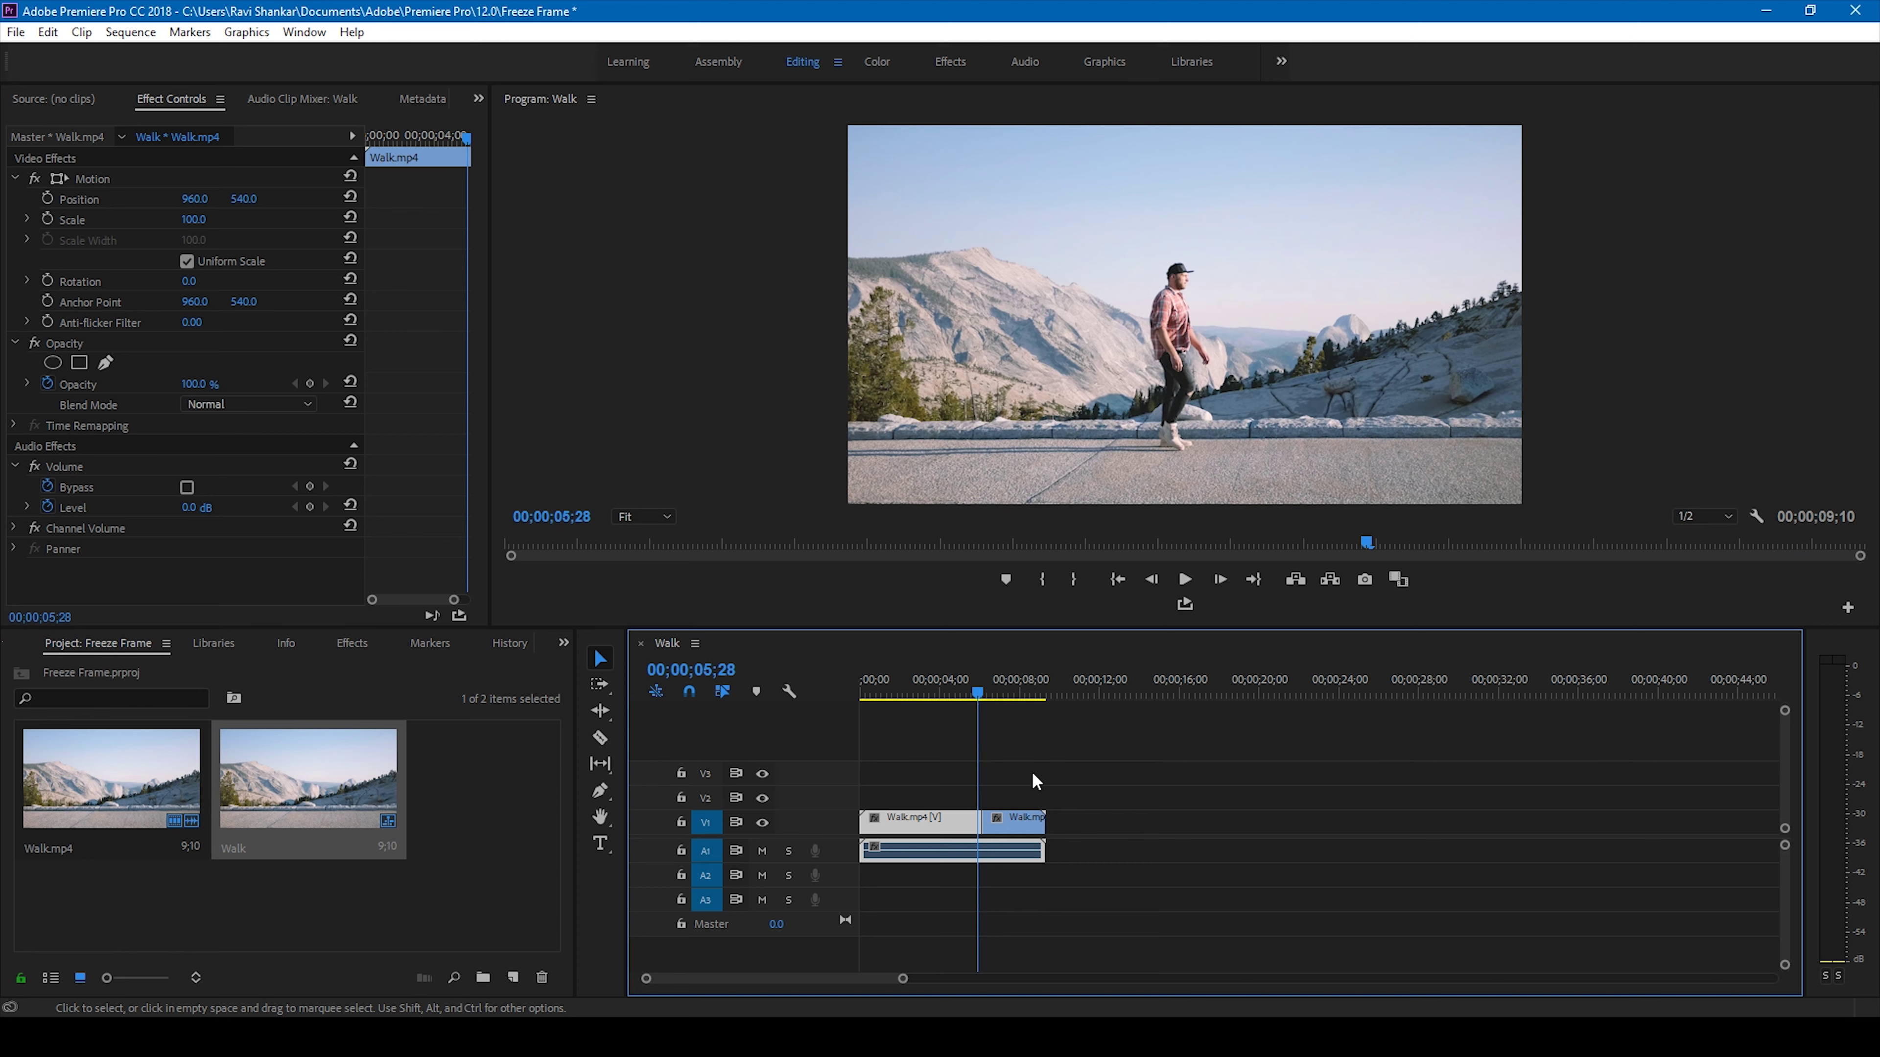
Undo the frame hold and select the Walk clip with the playhead at 6;10.
key(ctrl+z)
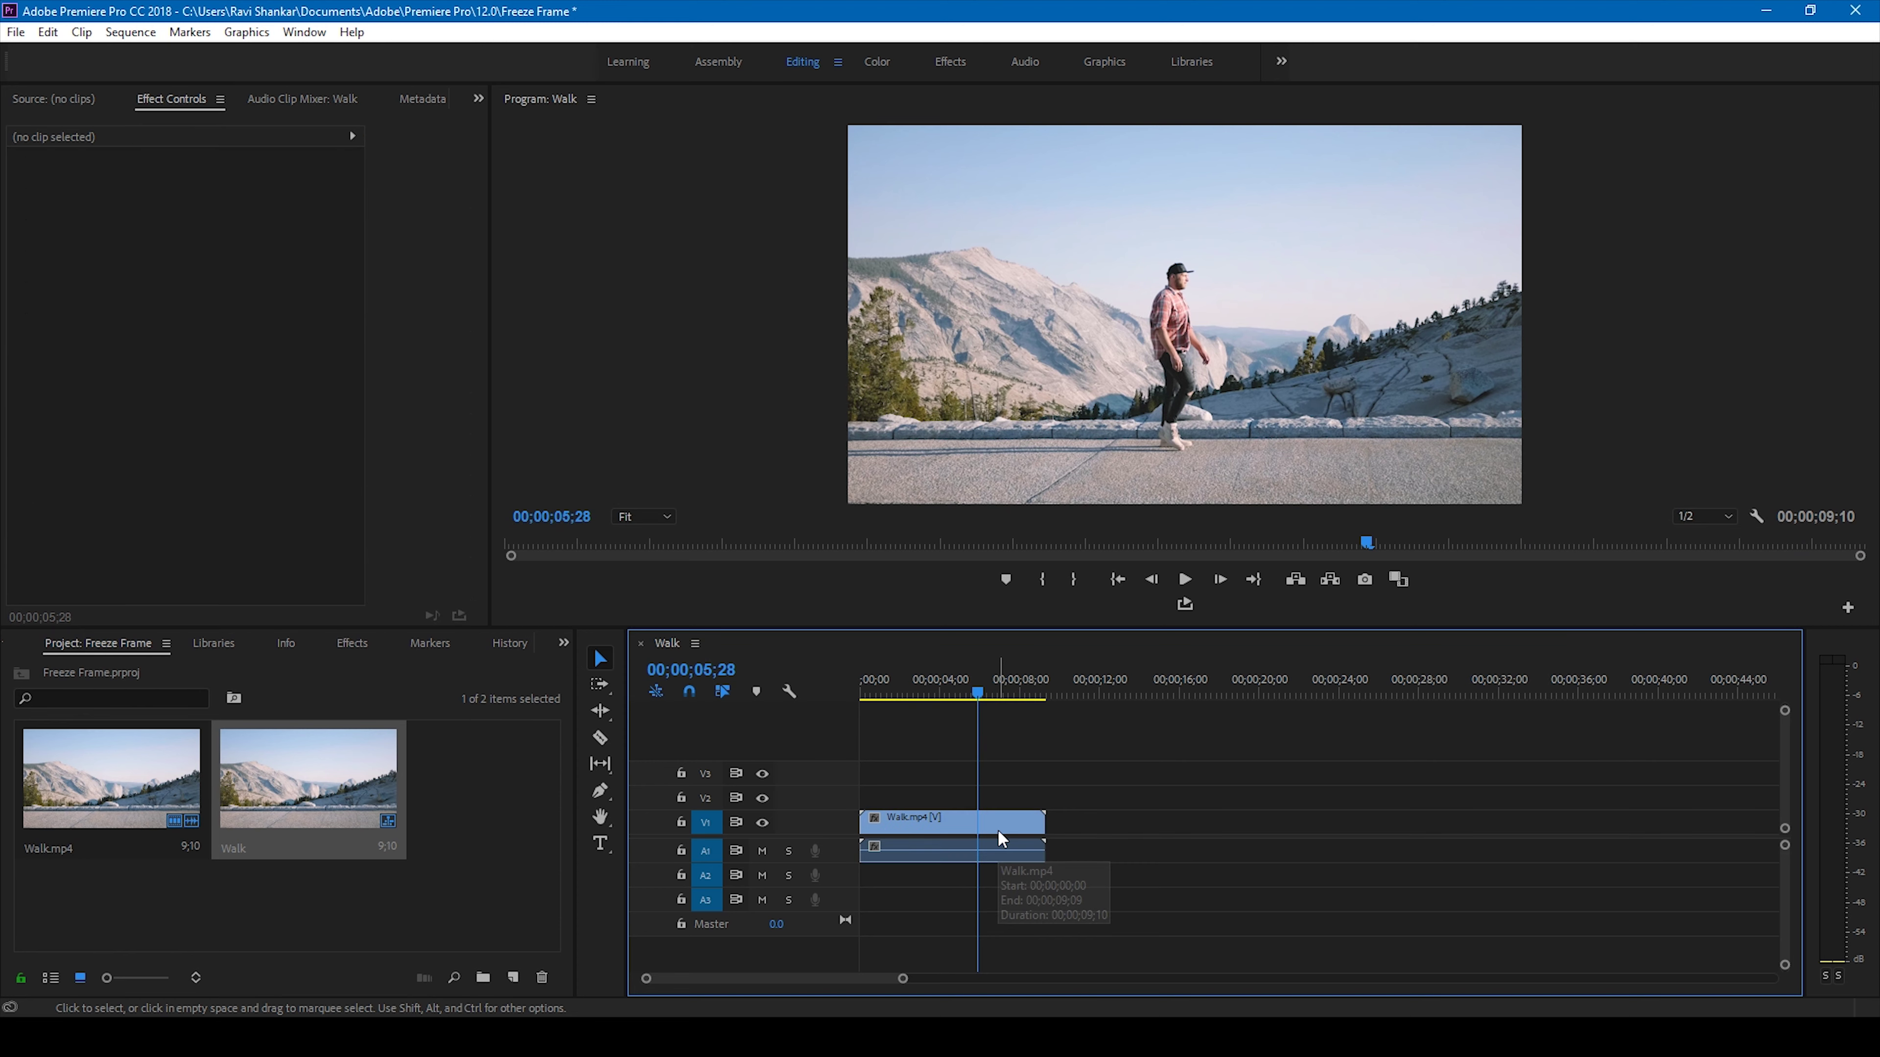
mouse_move(956, 697)
mouse_down()
mouse_move(1003, 700)
mouse_move(985, 701)
mouse_up()
click(1013, 825)
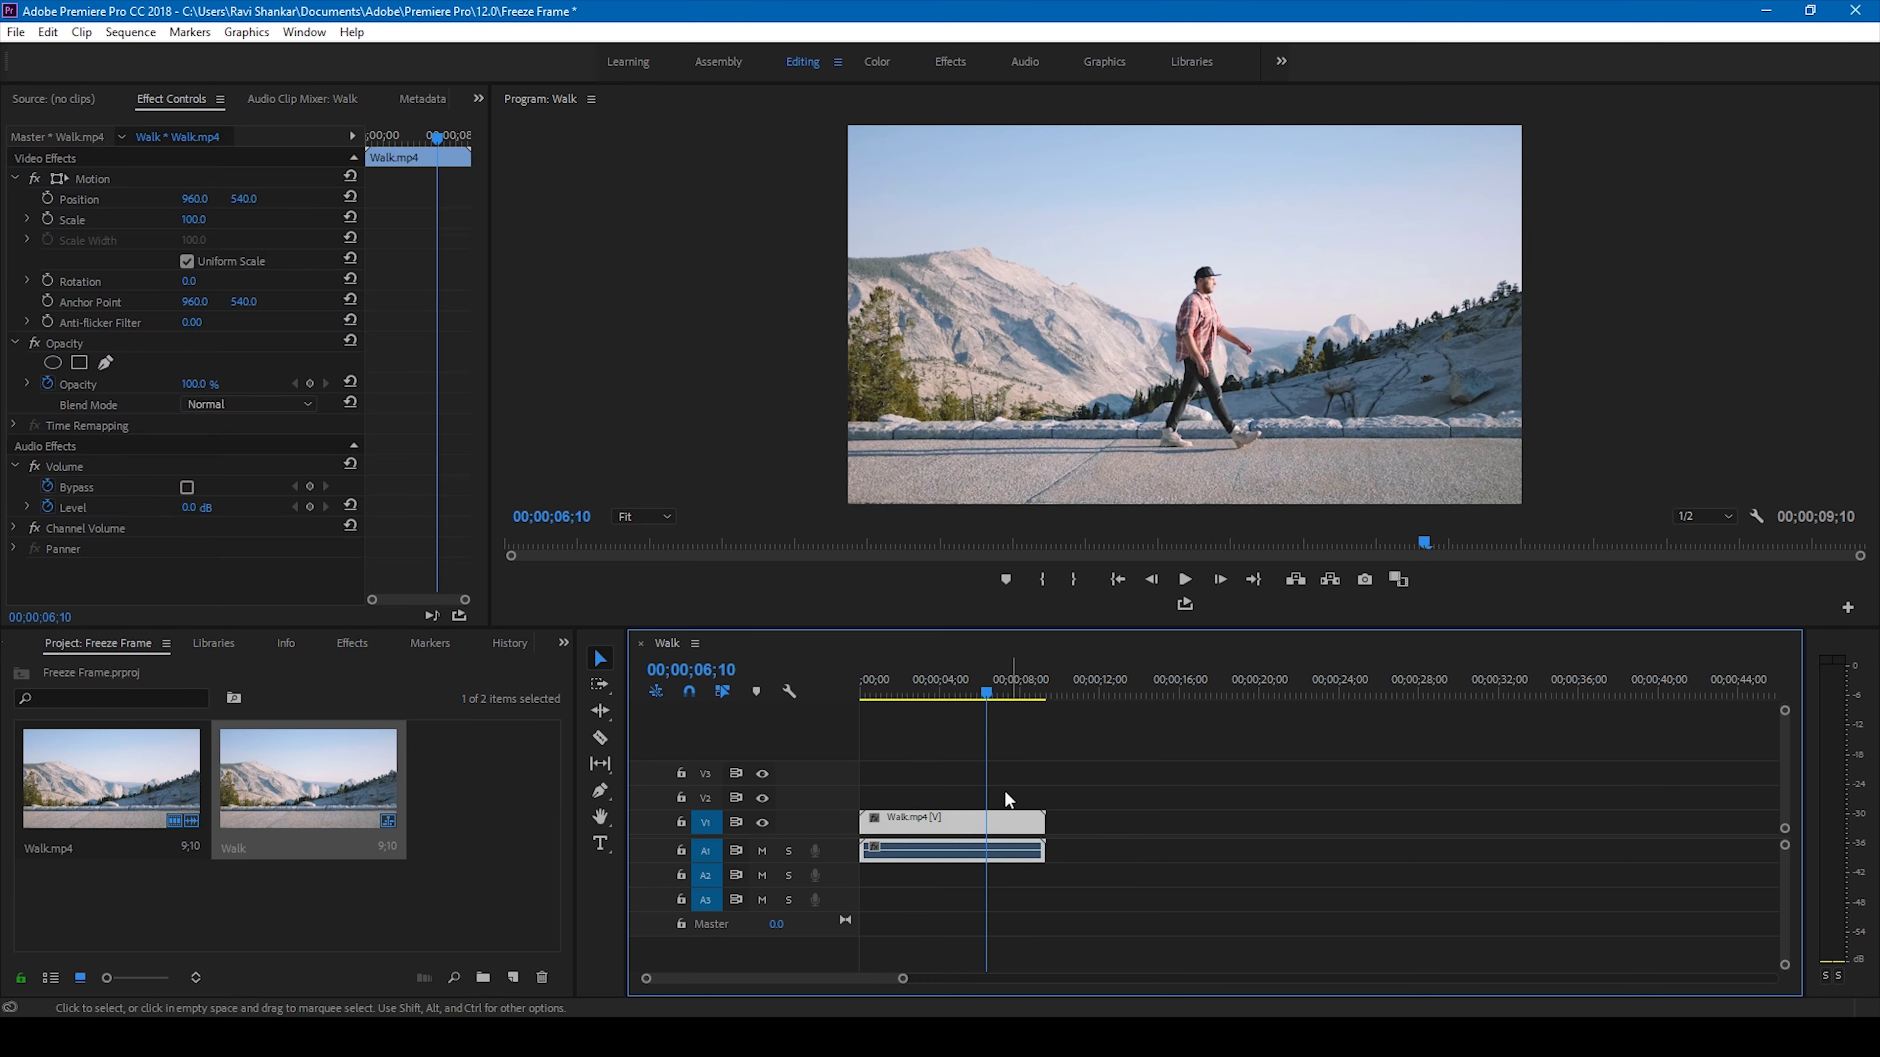
Export the frame as a JPEG named 'Freeze Frame', imported into the project.
click(1364, 579)
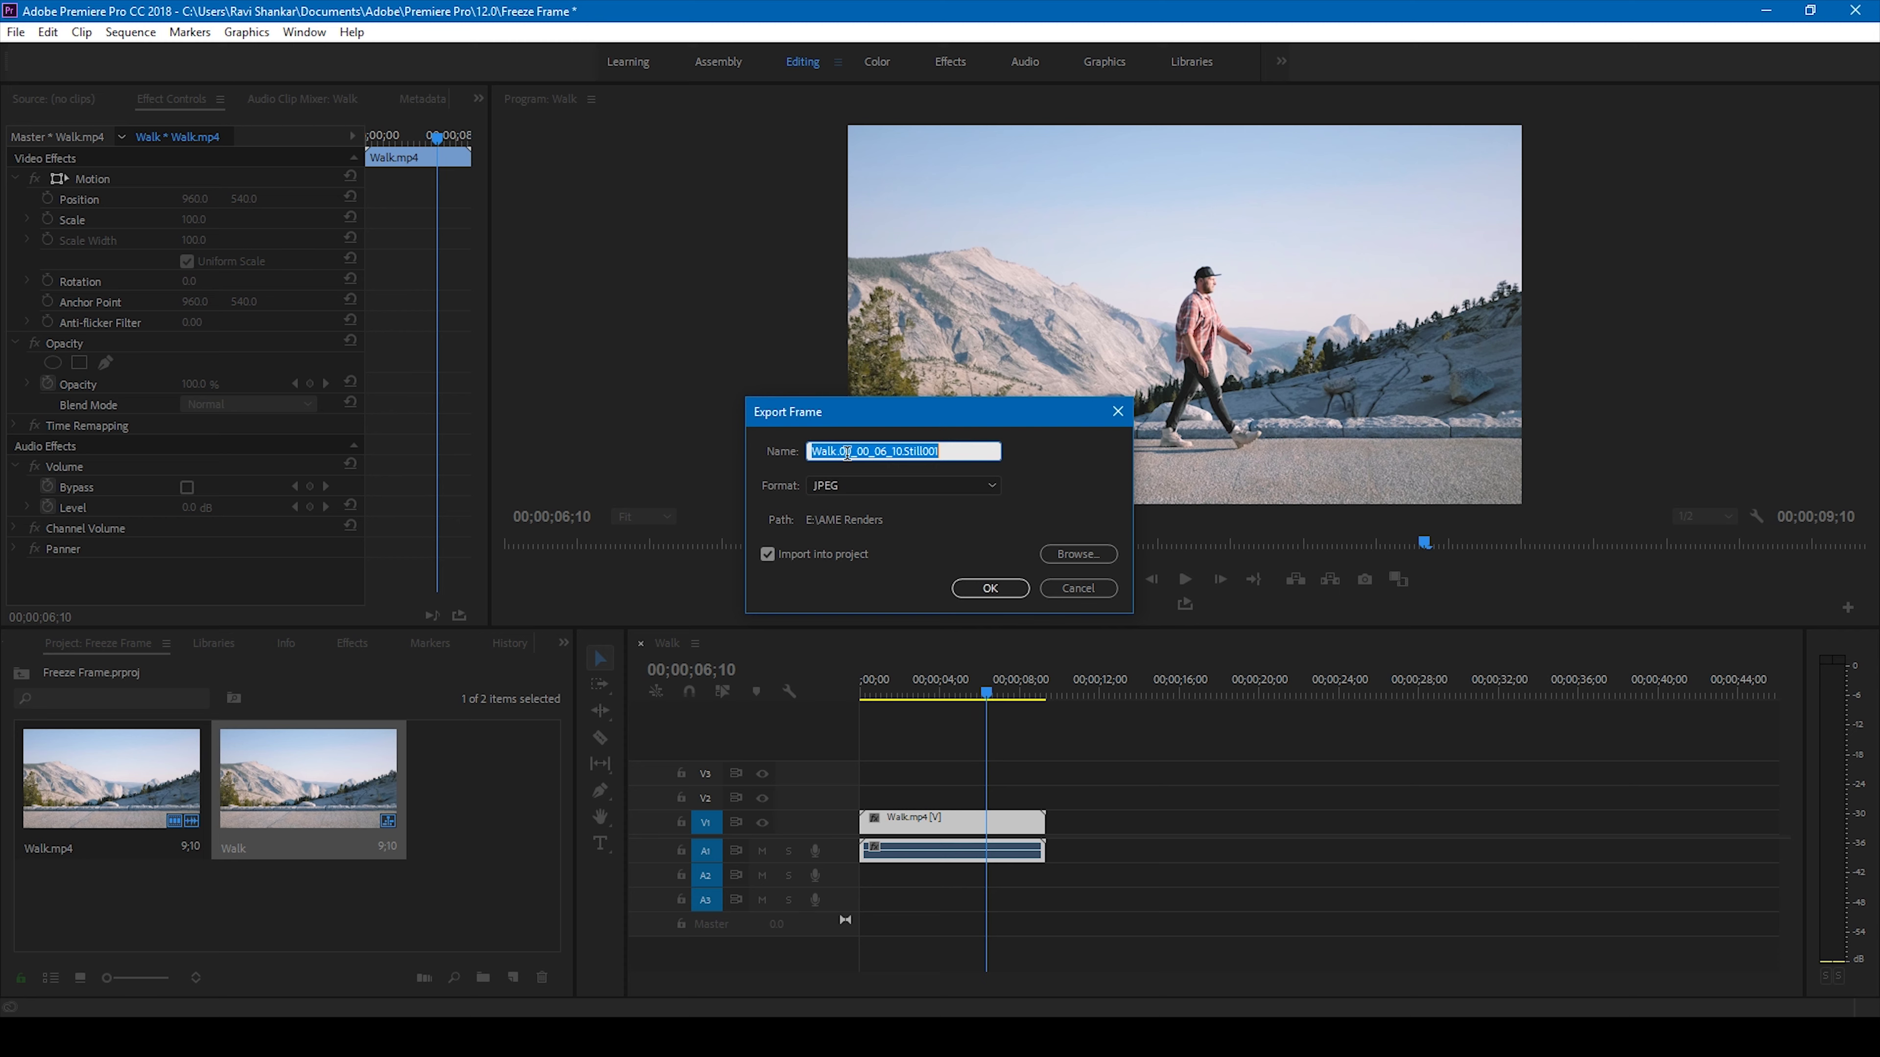
text(Freeze Frame)
click(981, 589)
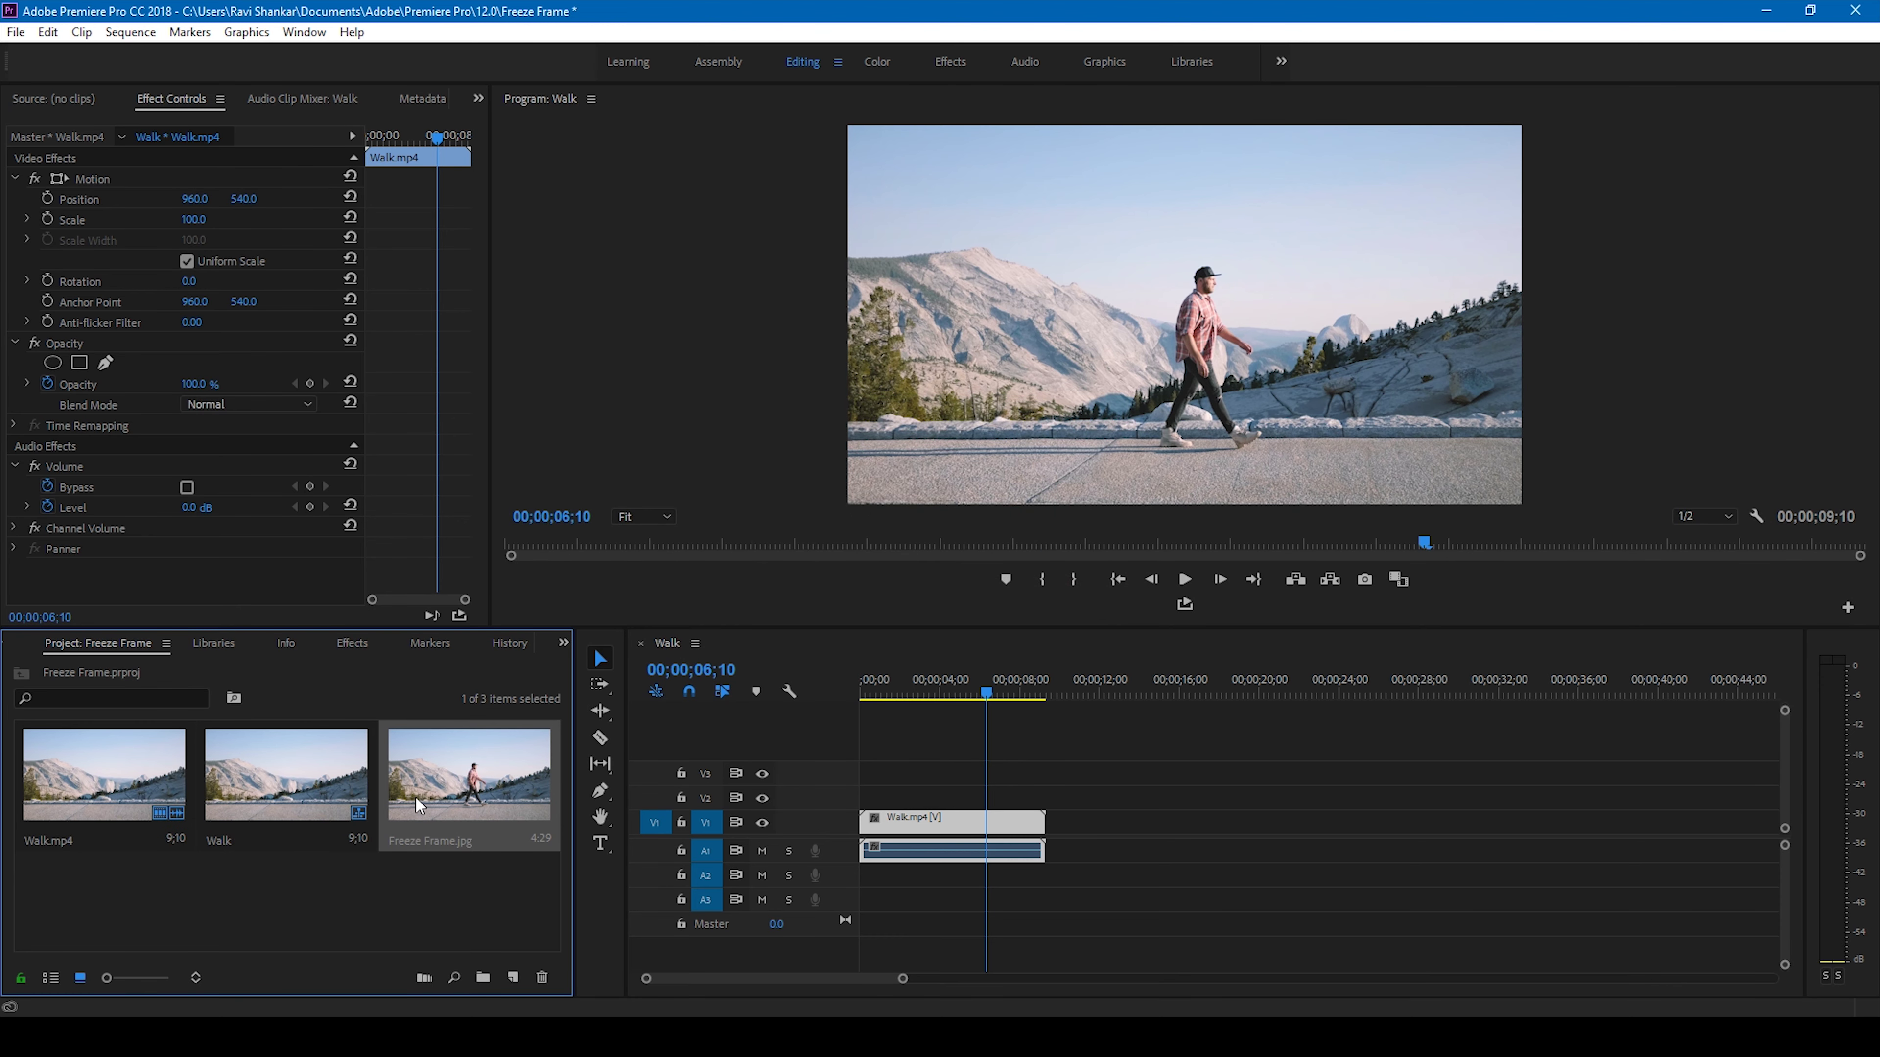
Drop Freeze Frame.jpg onto track V2 above Walk.mp4, scrub to 5;24, and select it.
drag(415, 797, 938, 804)
click(934, 689)
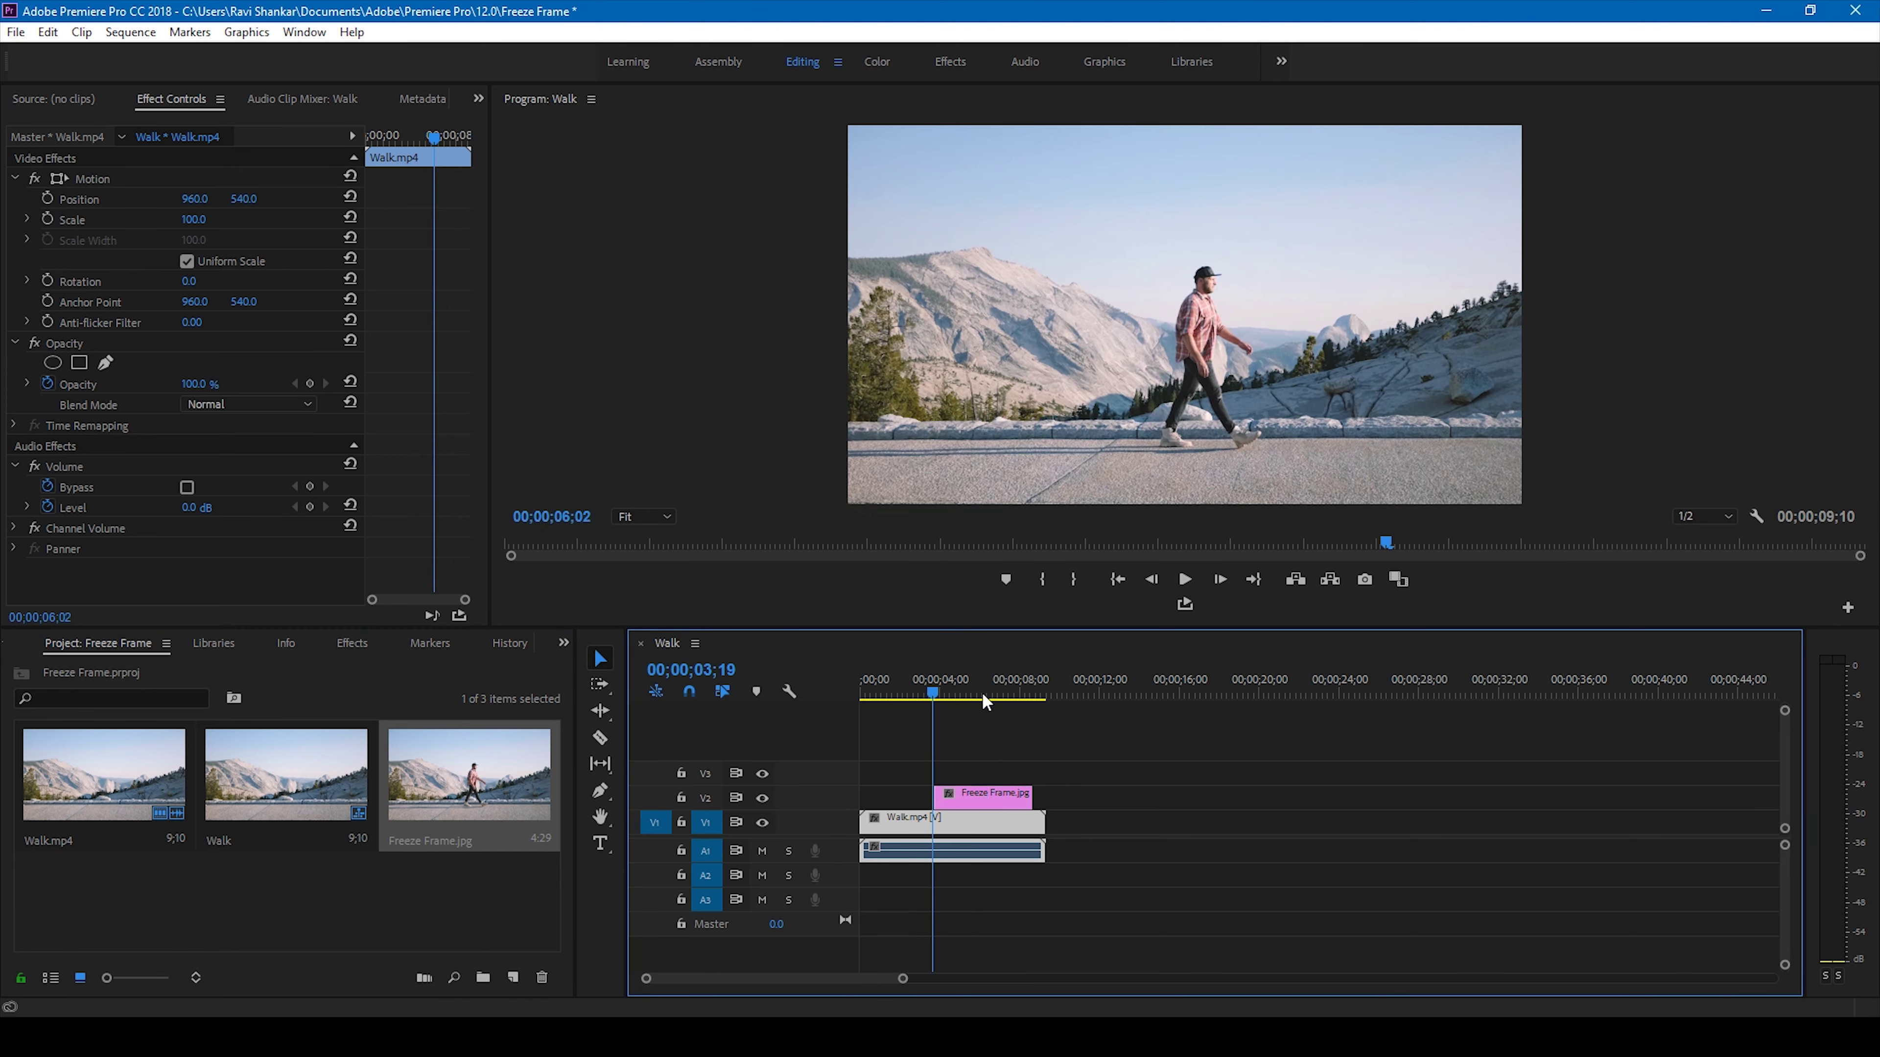
key(Right)
key(Right)
key(Right)
key(Right)
key(Right)
key(Right)
key(Right)
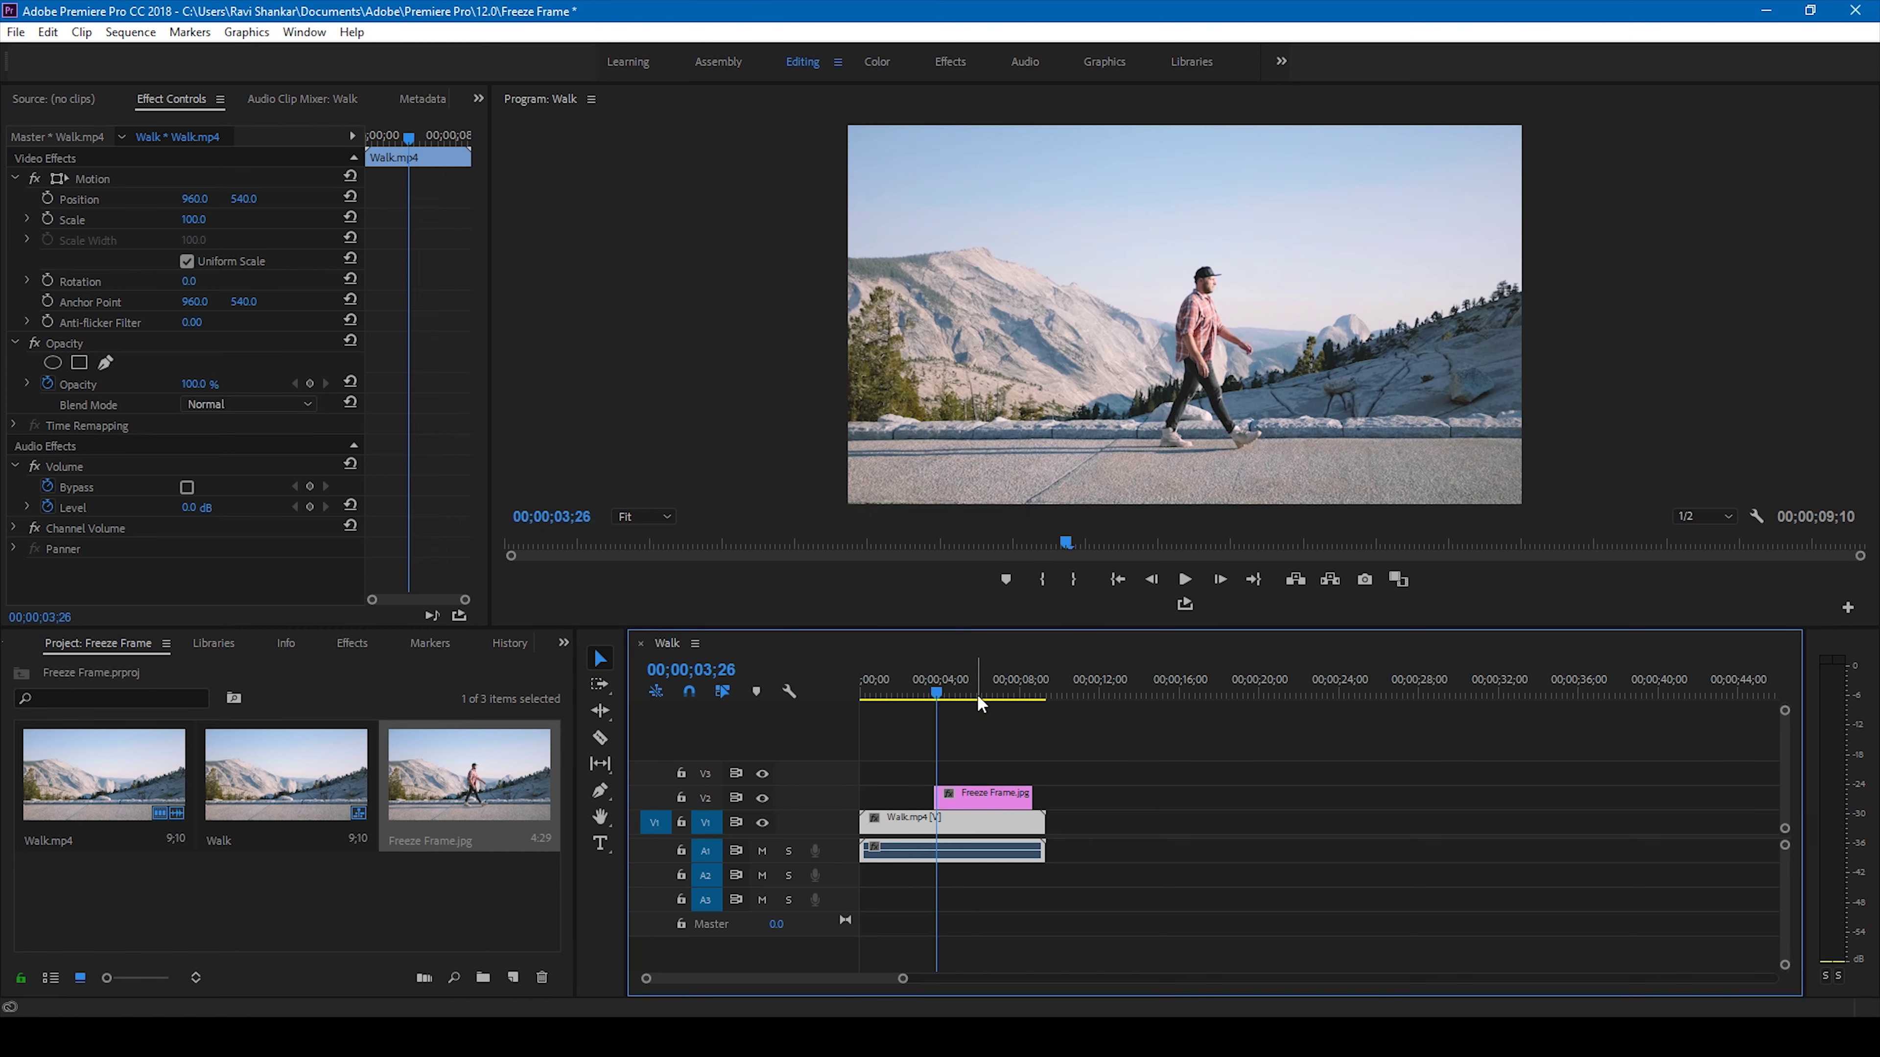
click(977, 696)
click(1003, 795)
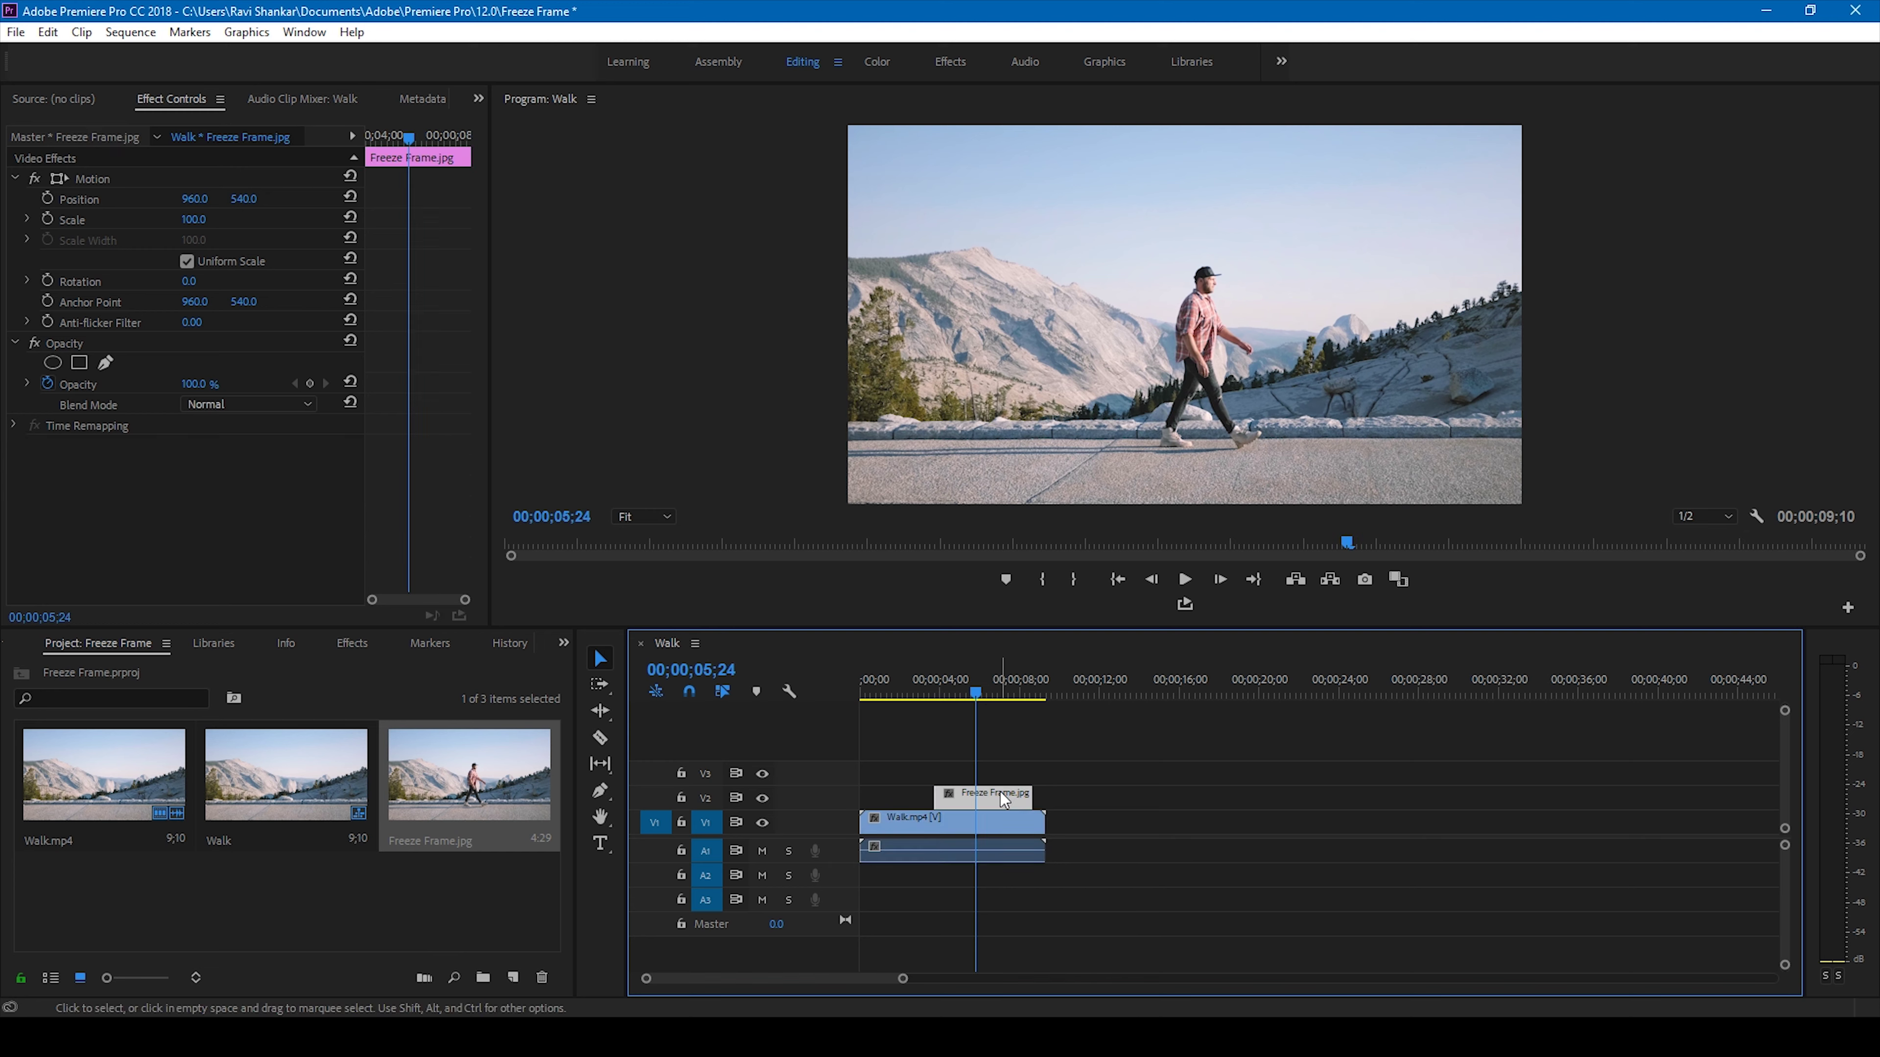